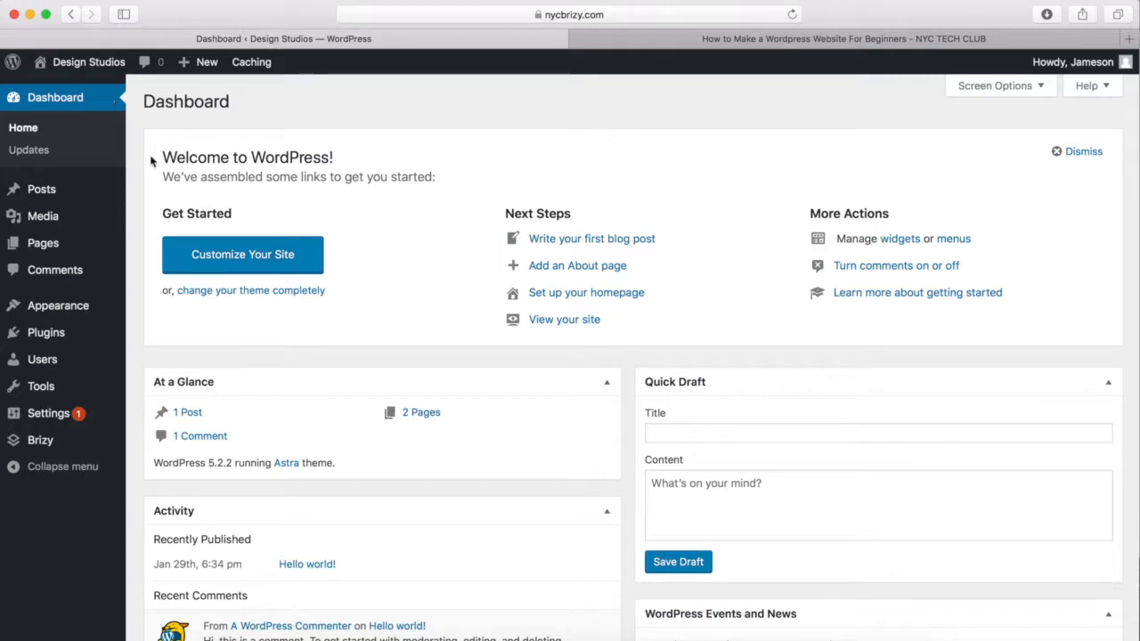
Open the theme customizer and preview the site at tablet and mobile sizes, returning to the desktop view.
mouse_move(71, 311)
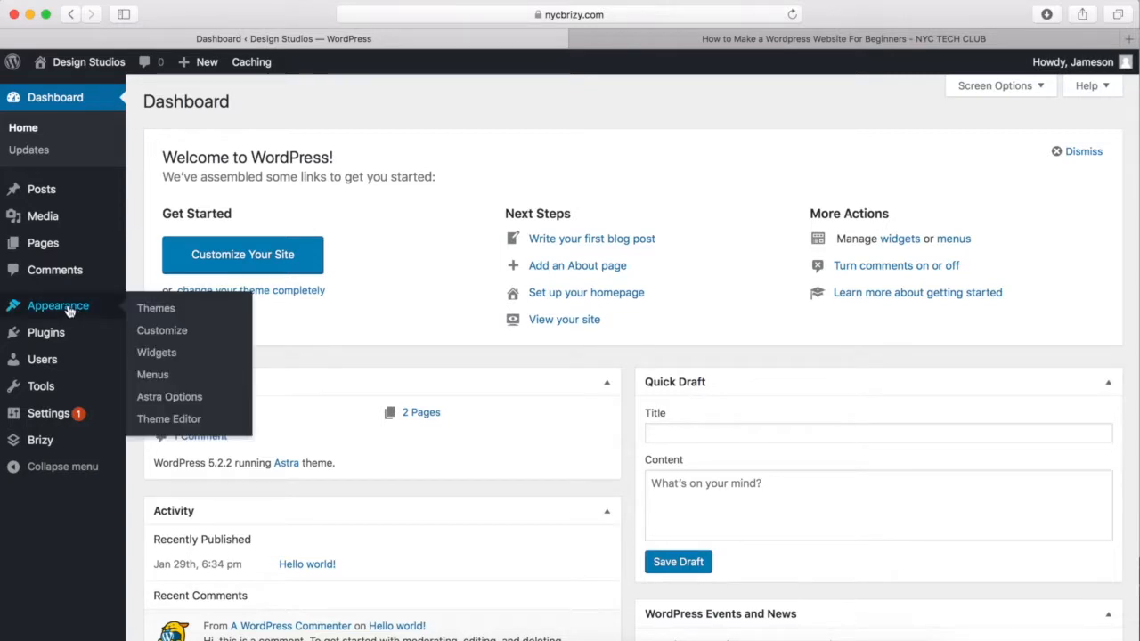
left_click(166, 336)
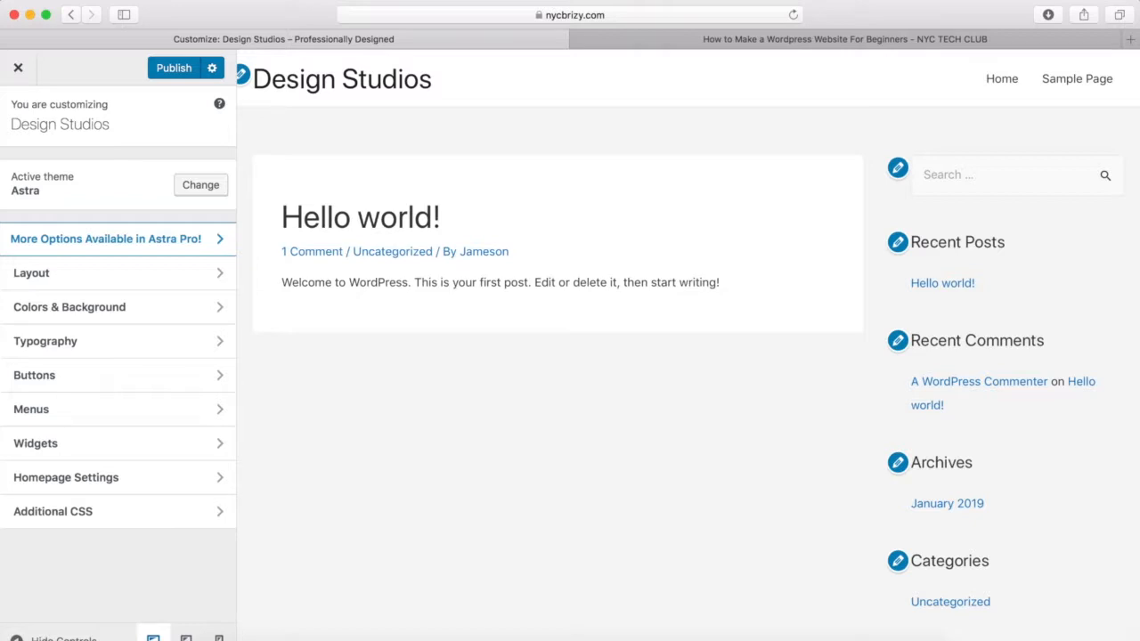
left_click(186, 638)
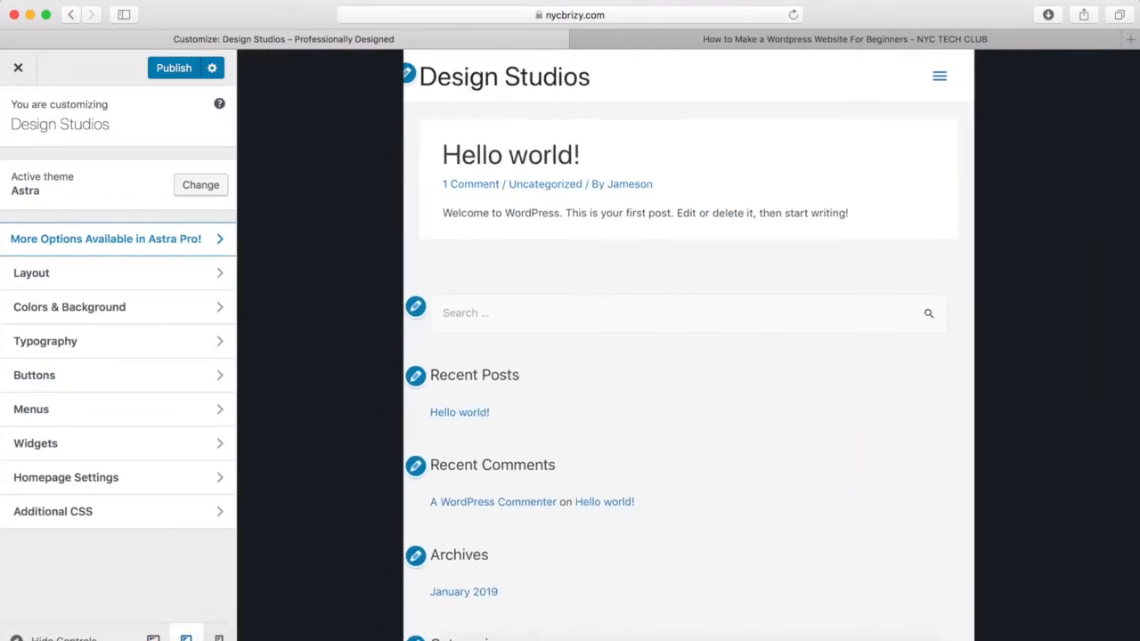
left_click(219, 637)
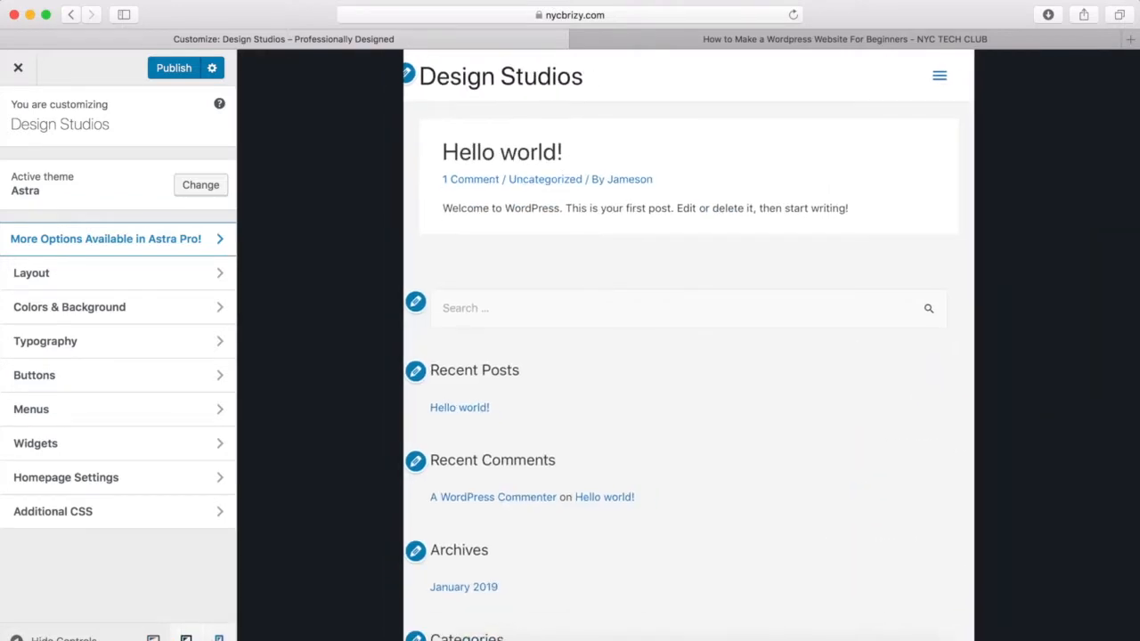
left_click(186, 638)
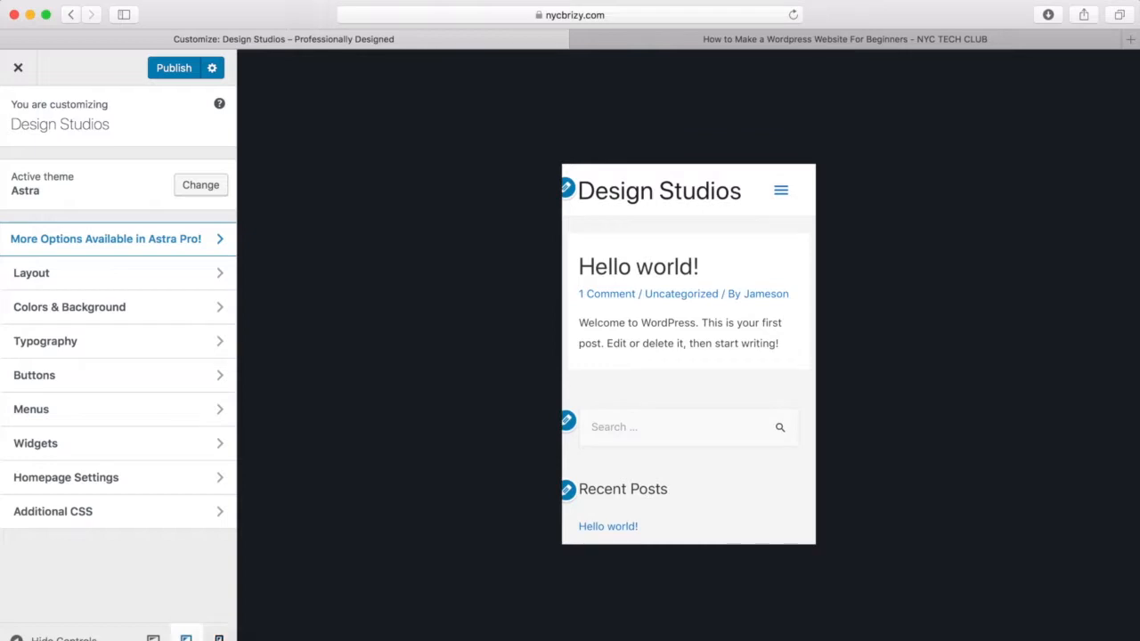
left_click(153, 637)
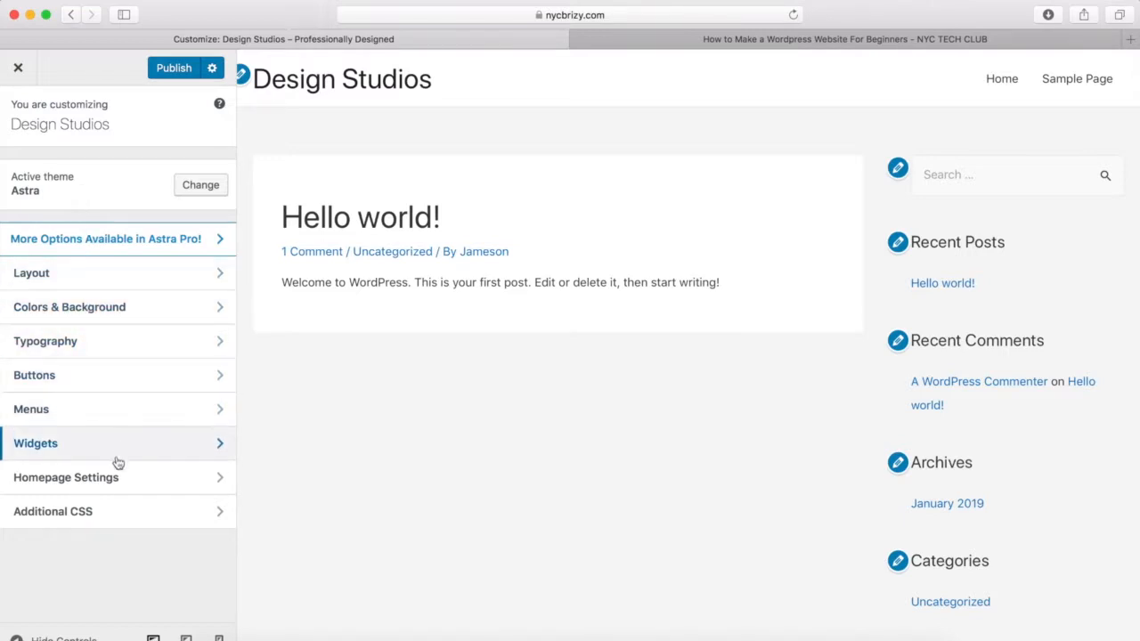
In the header's site identity settings, set logo.png from the media library as the uncropped logo and turn off the site title display.
left_click(33, 277)
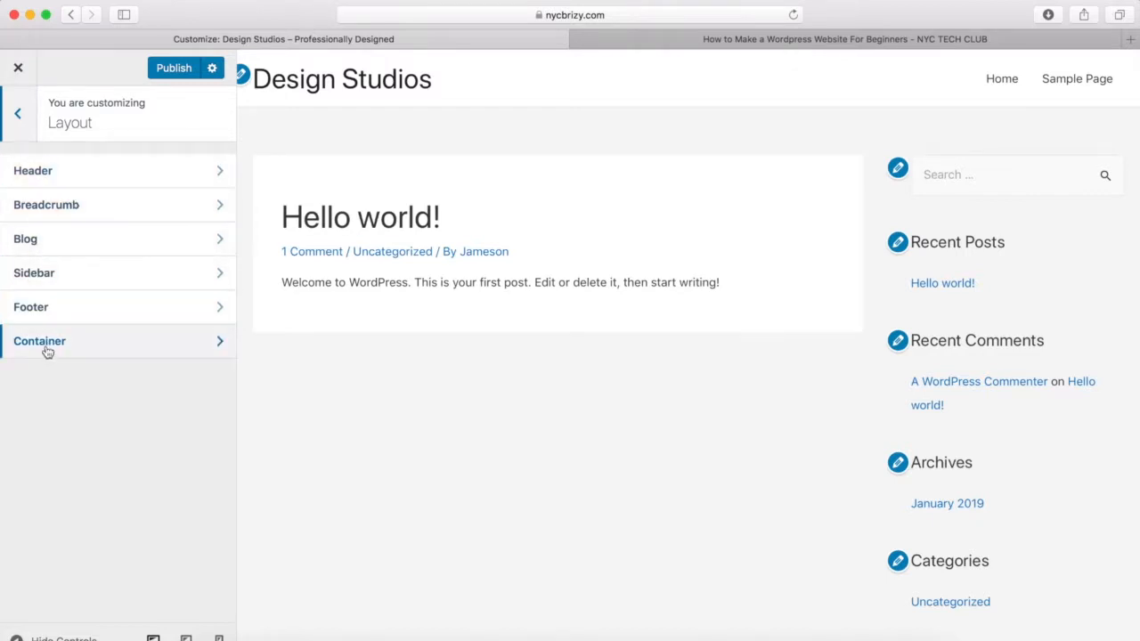
left_click(42, 170)
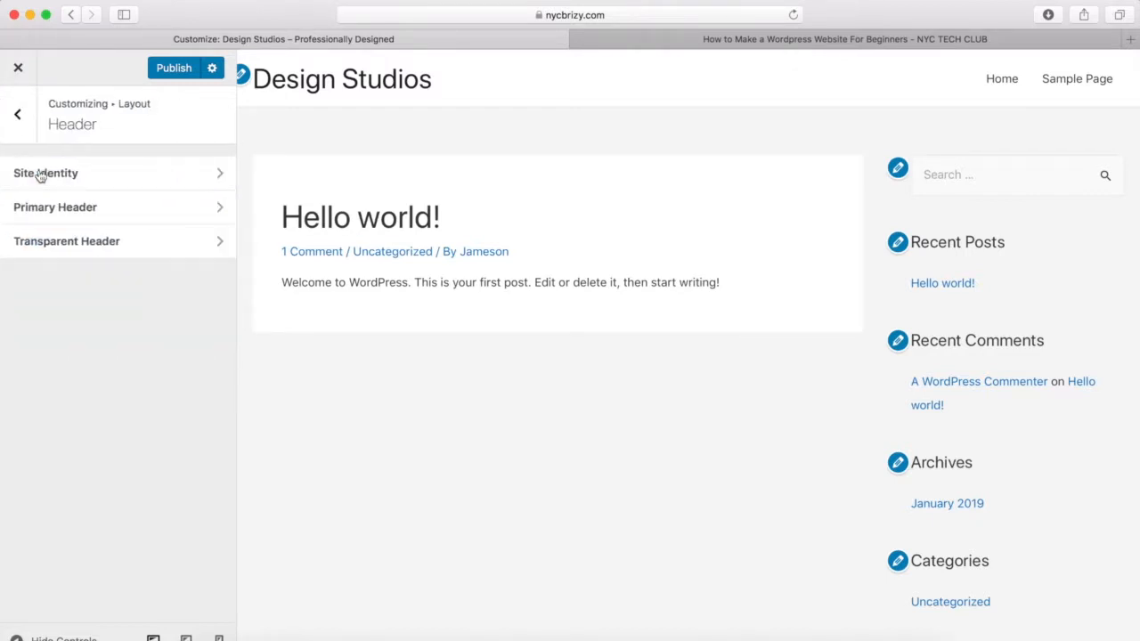
left_click(40, 174)
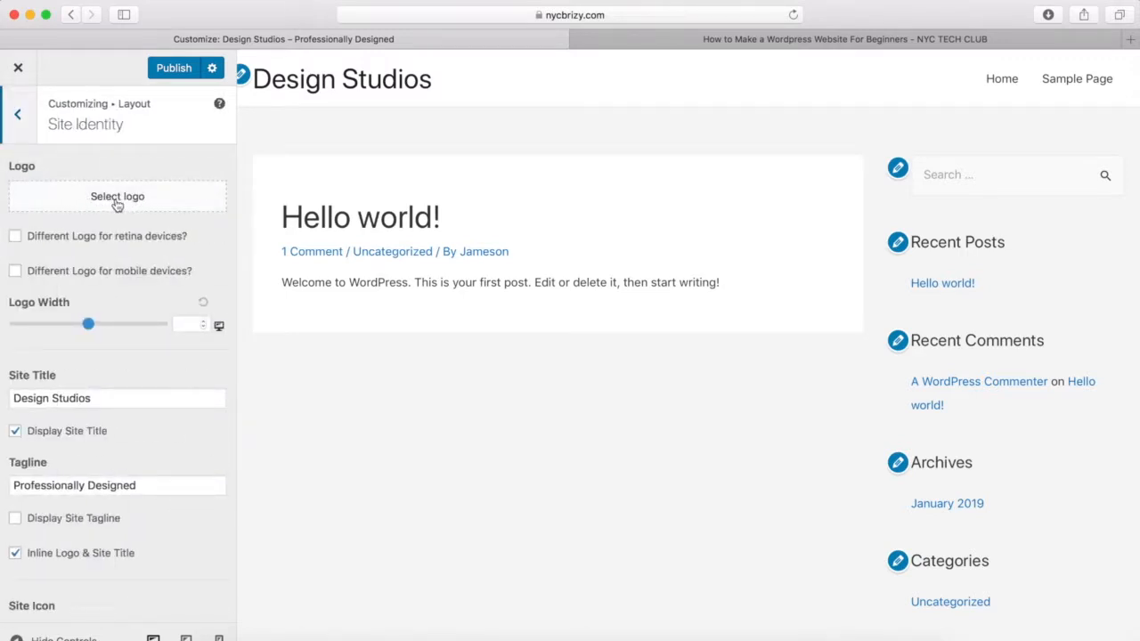
left_click(114, 204)
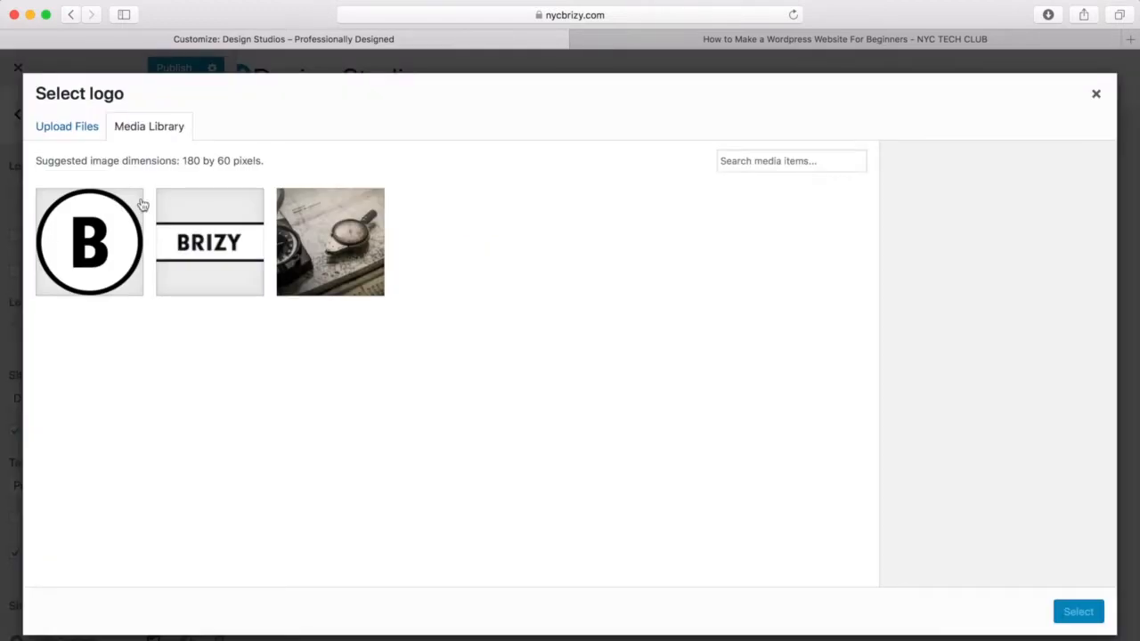
left_click(213, 242)
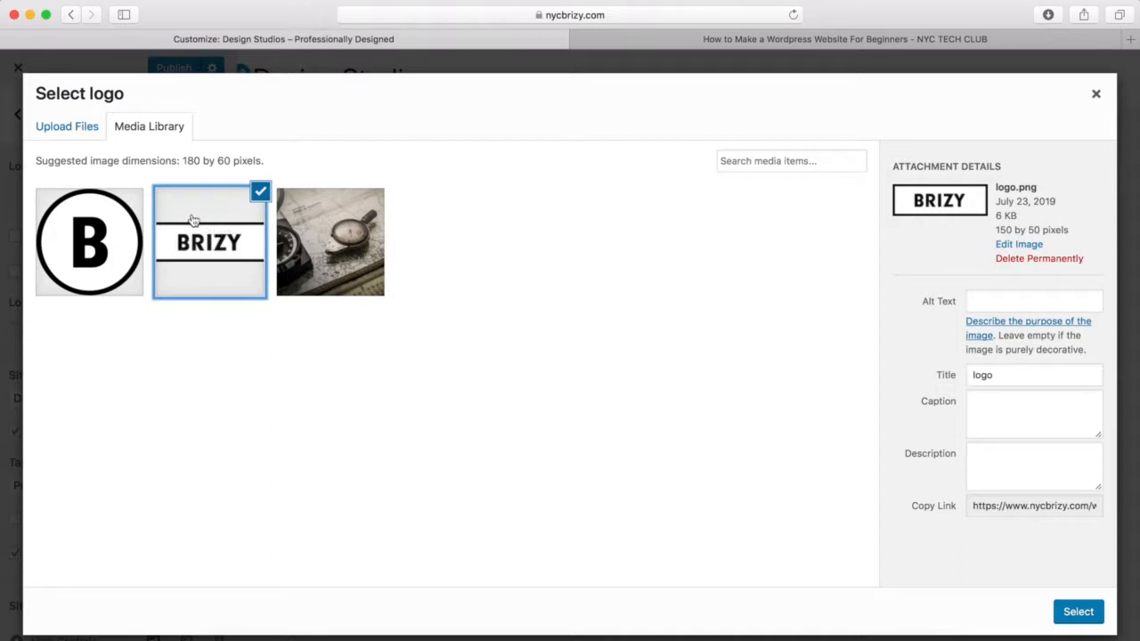
left_click(64, 130)
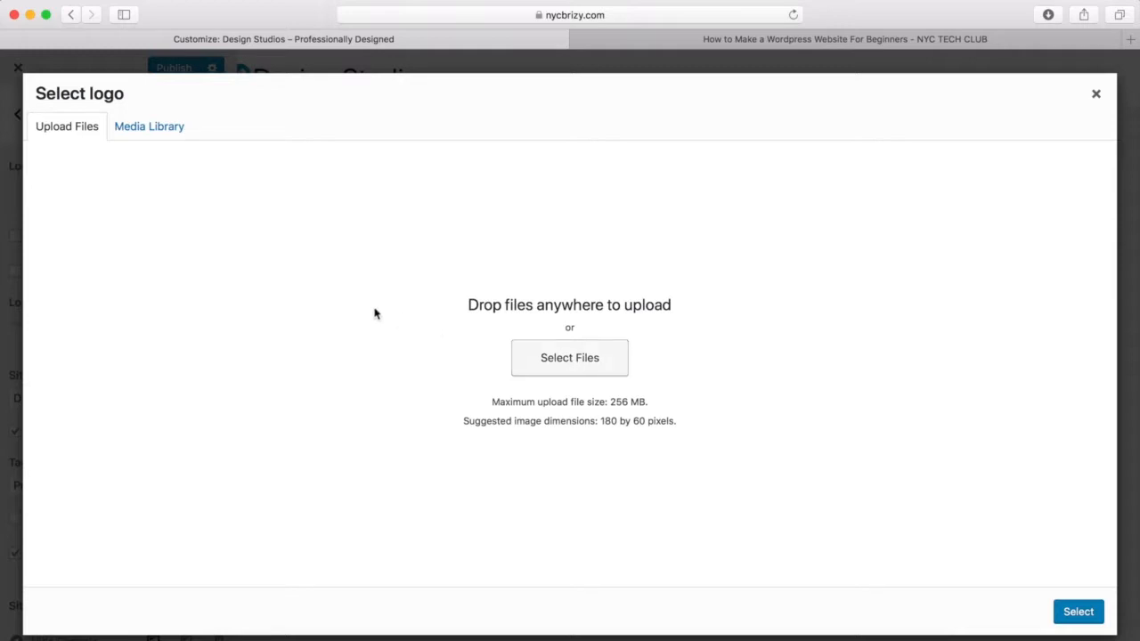
left_click(143, 130)
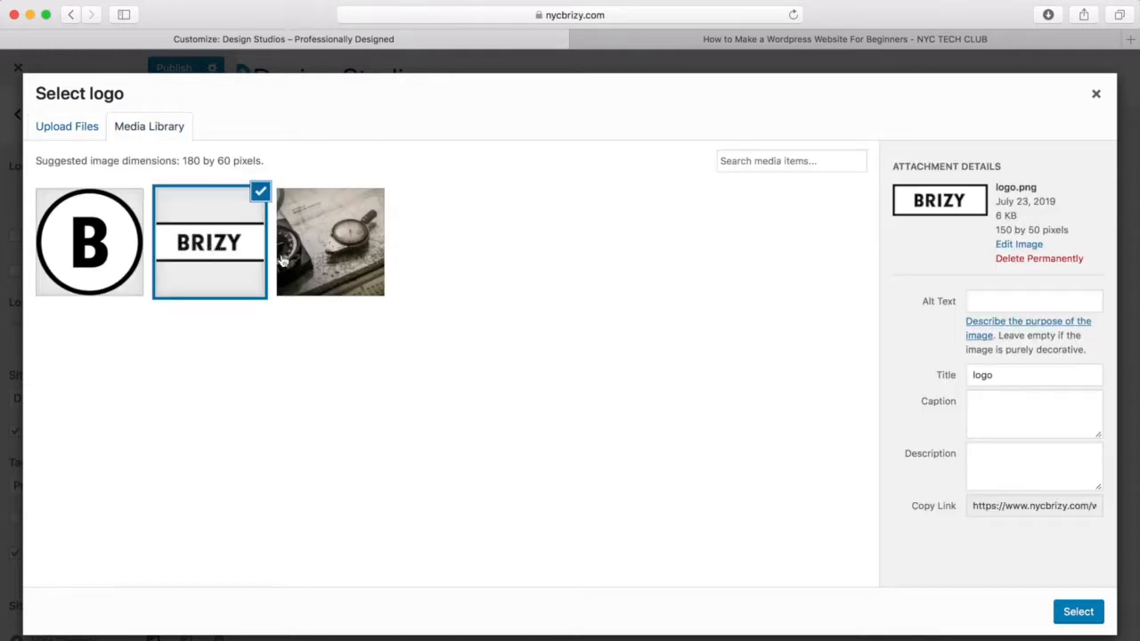
left_click(1067, 611)
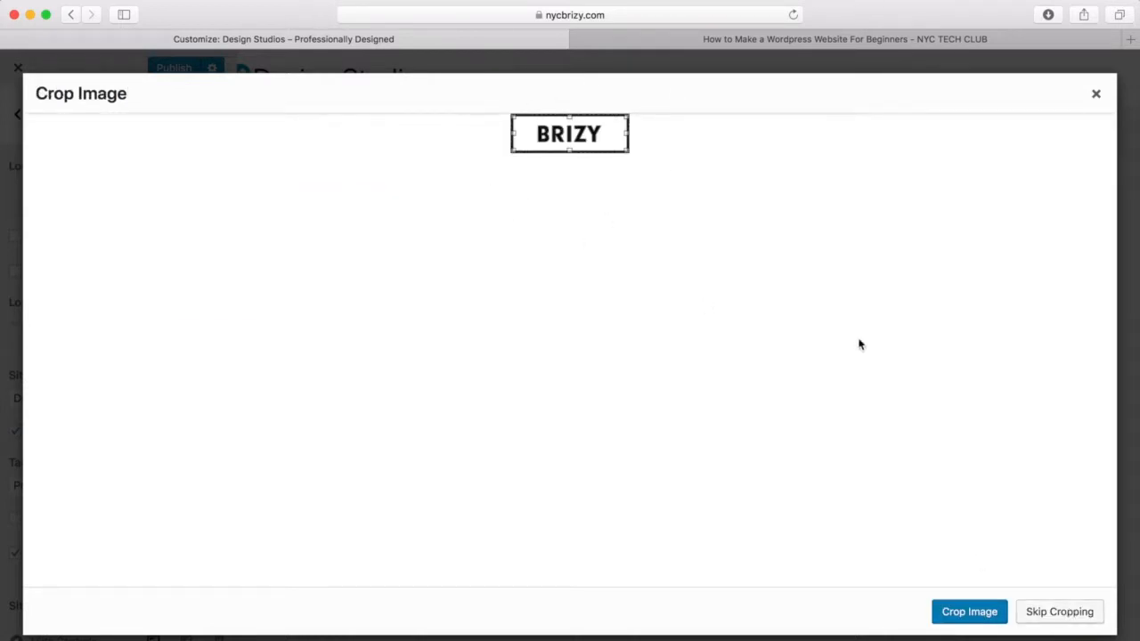
left_click(1062, 615)
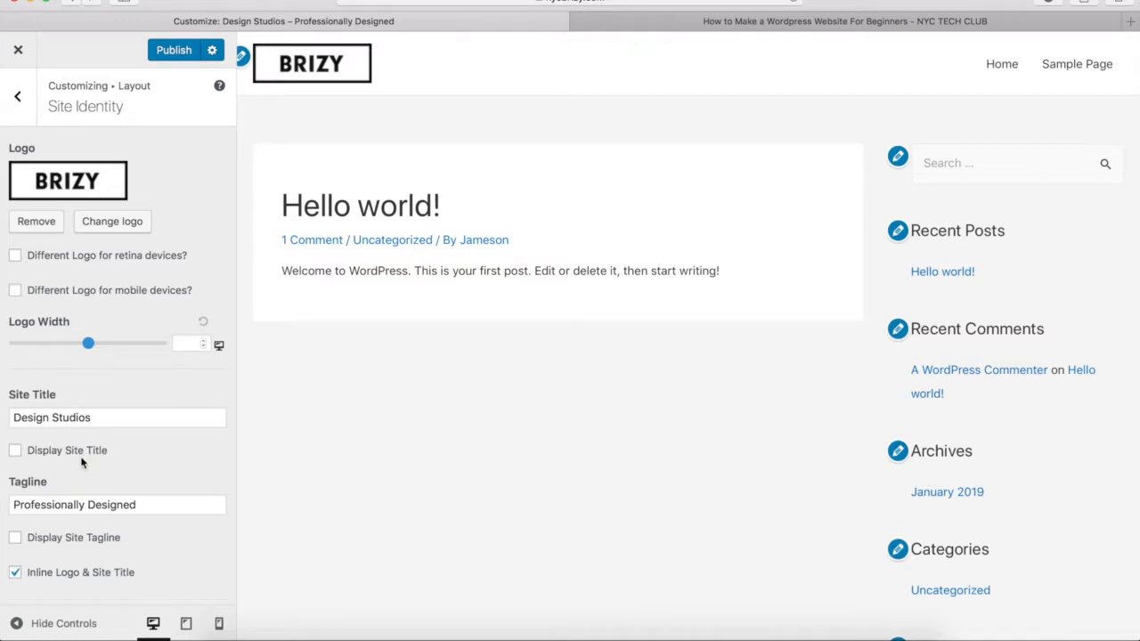
Set siteicon.png from the media library as the site icon and publish the site identity changes.
scroll(86, 471, "down", 5)
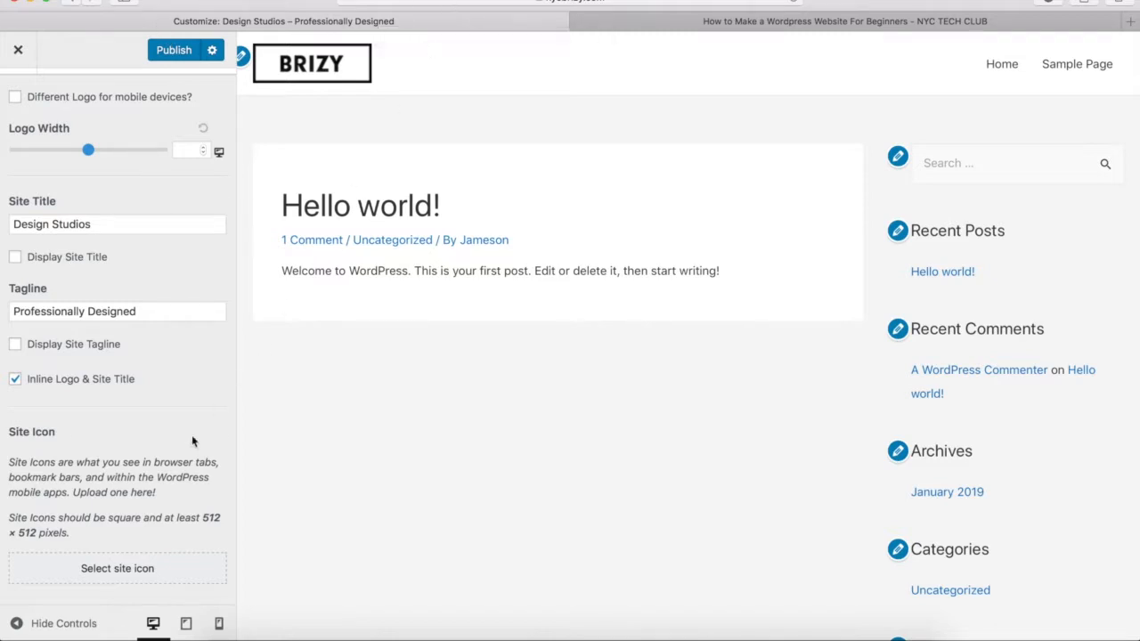
left_click(116, 568)
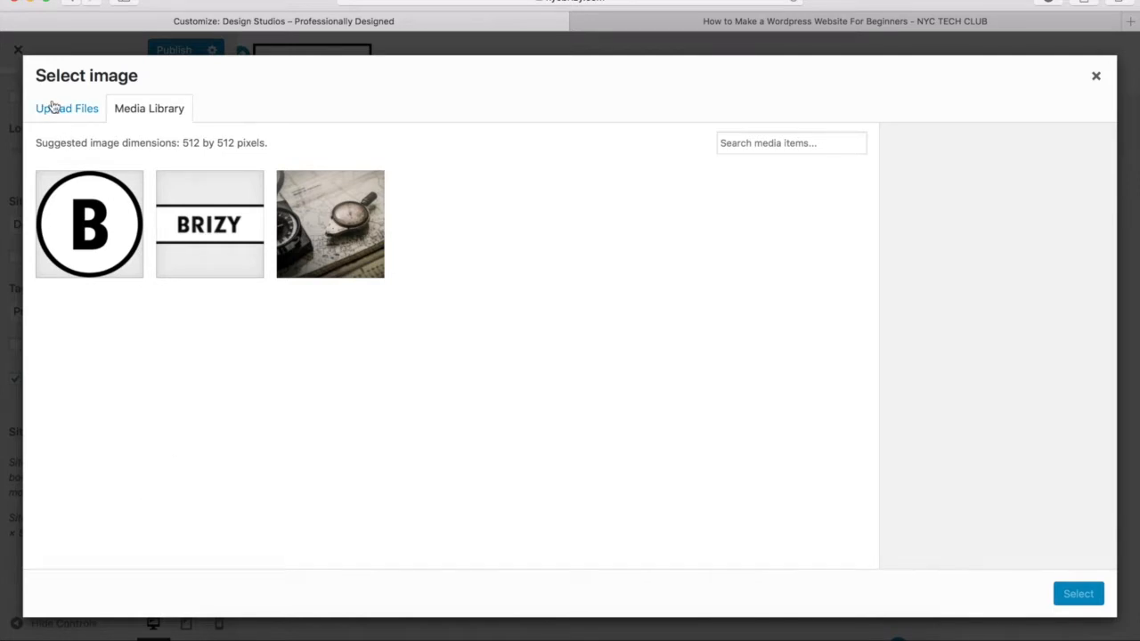
left_click(98, 227)
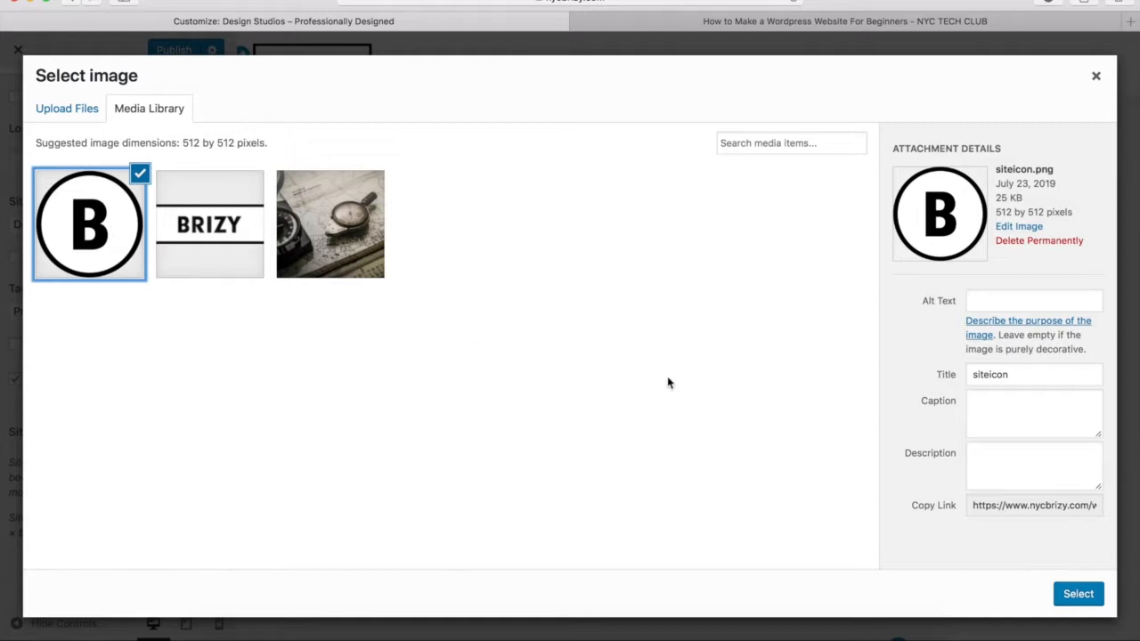
left_click(1076, 598)
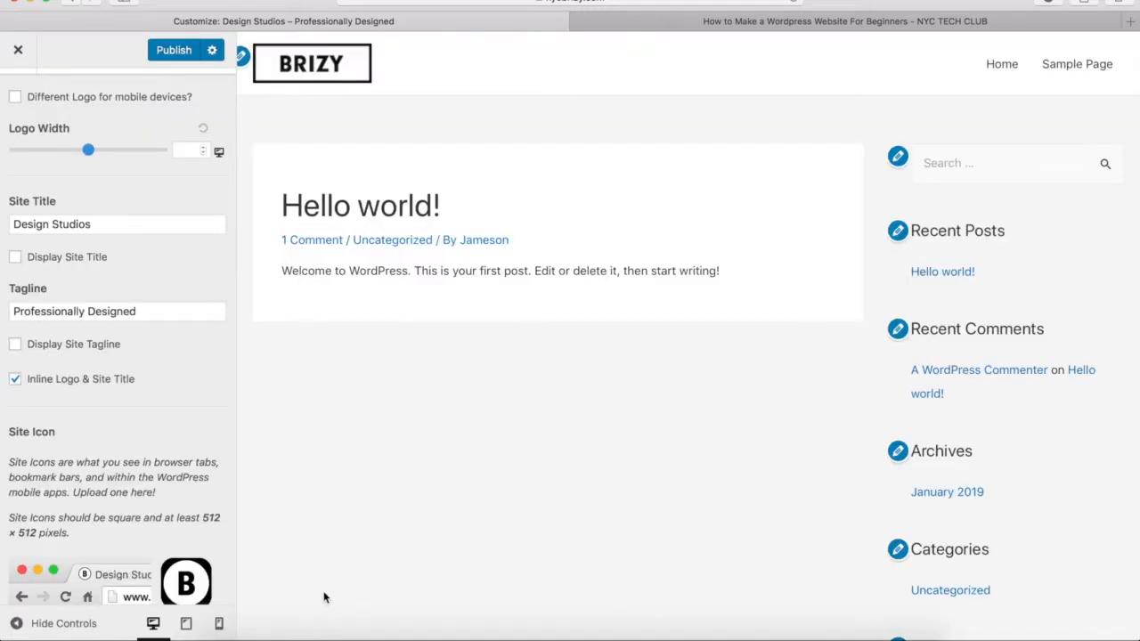
scroll(81, 442, "down", 2)
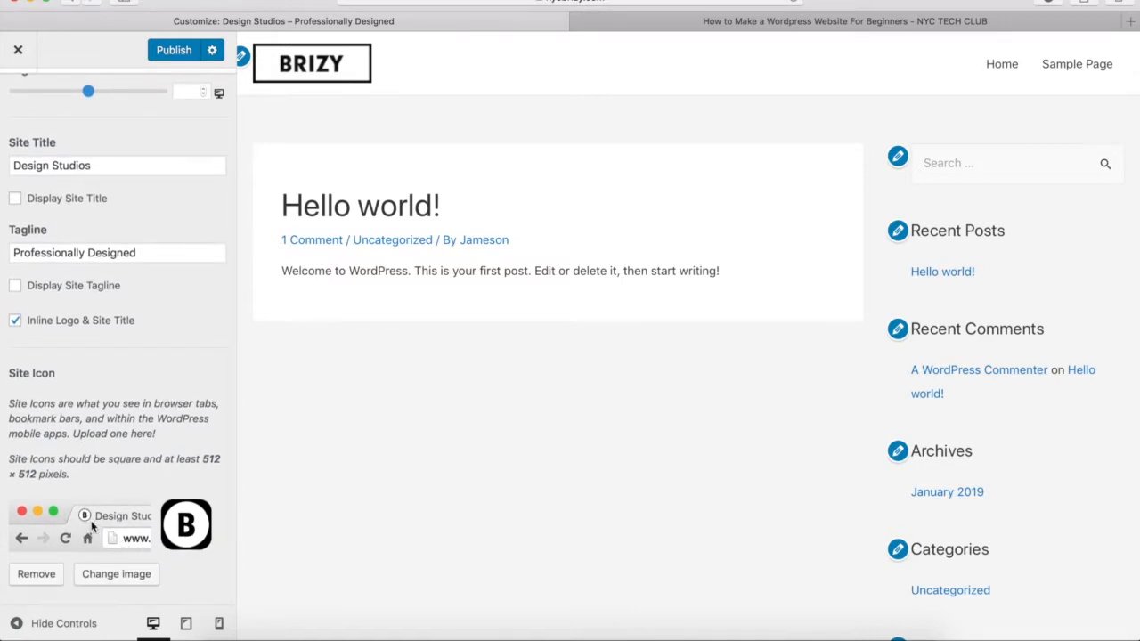
scroll(44, 450, "up", 5)
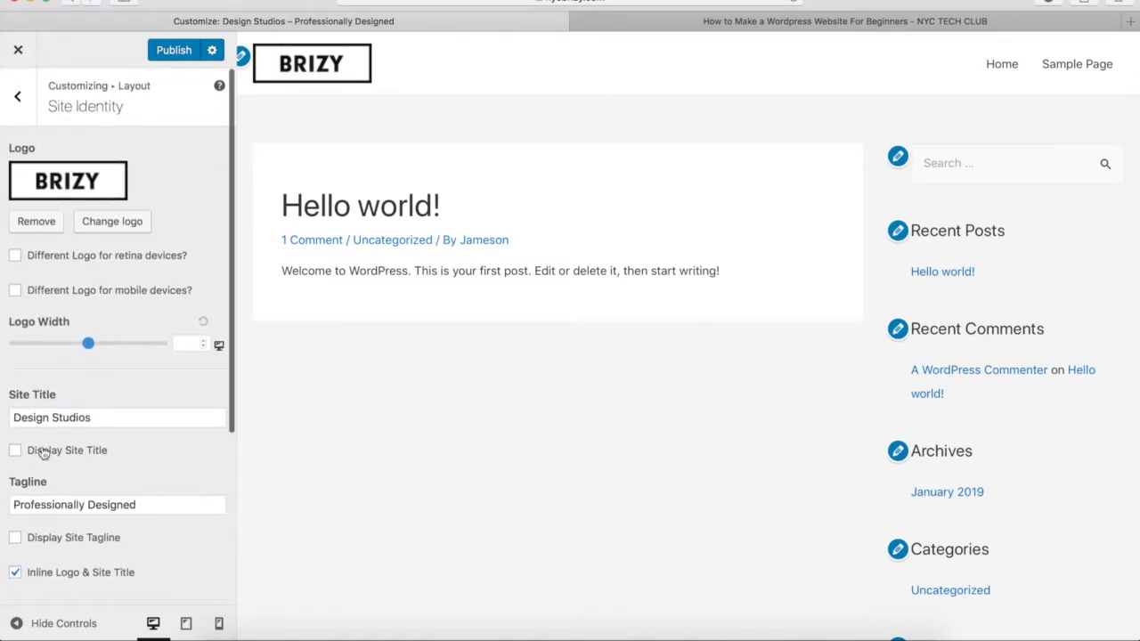
left_click(174, 52)
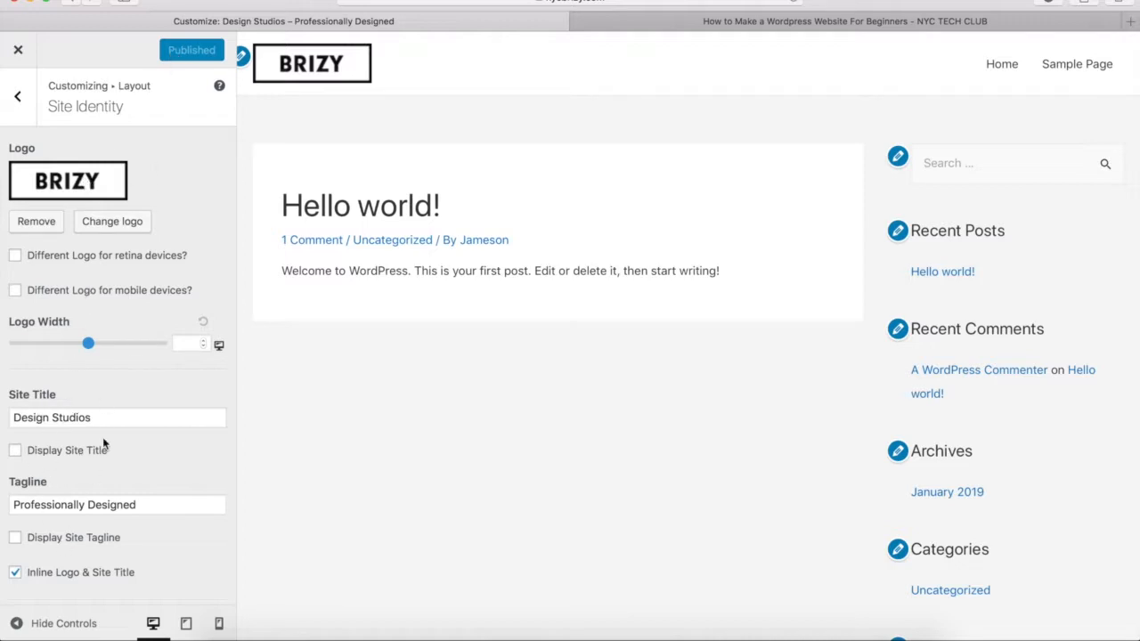
Review the Primary Header and Transparent Header options, then return to the layout settings.
left_click(23, 109)
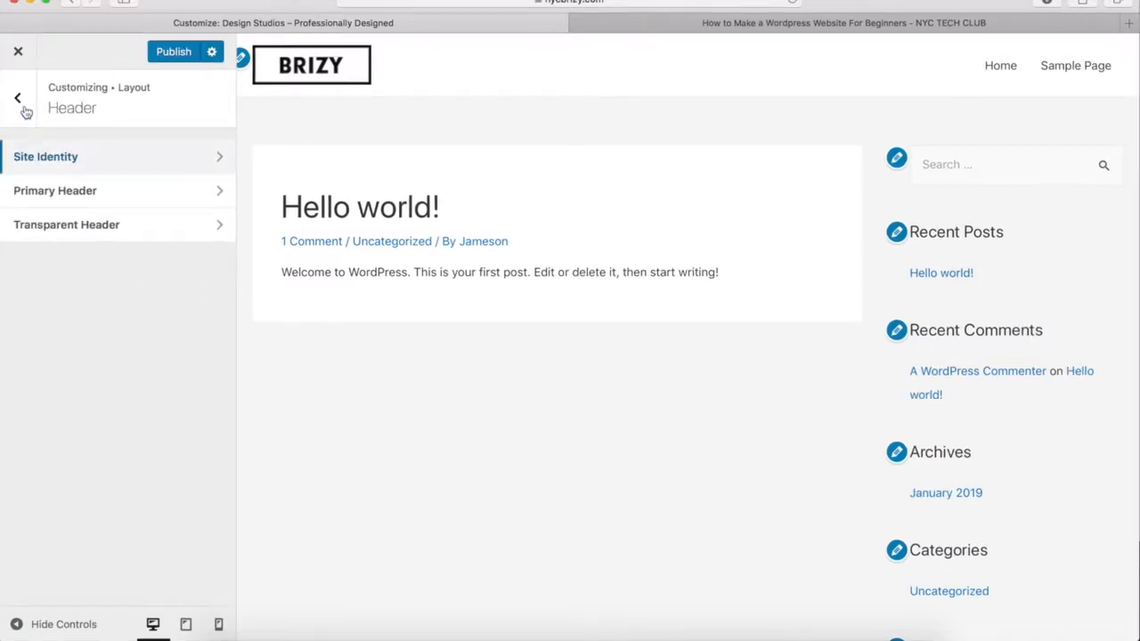
left_click(59, 193)
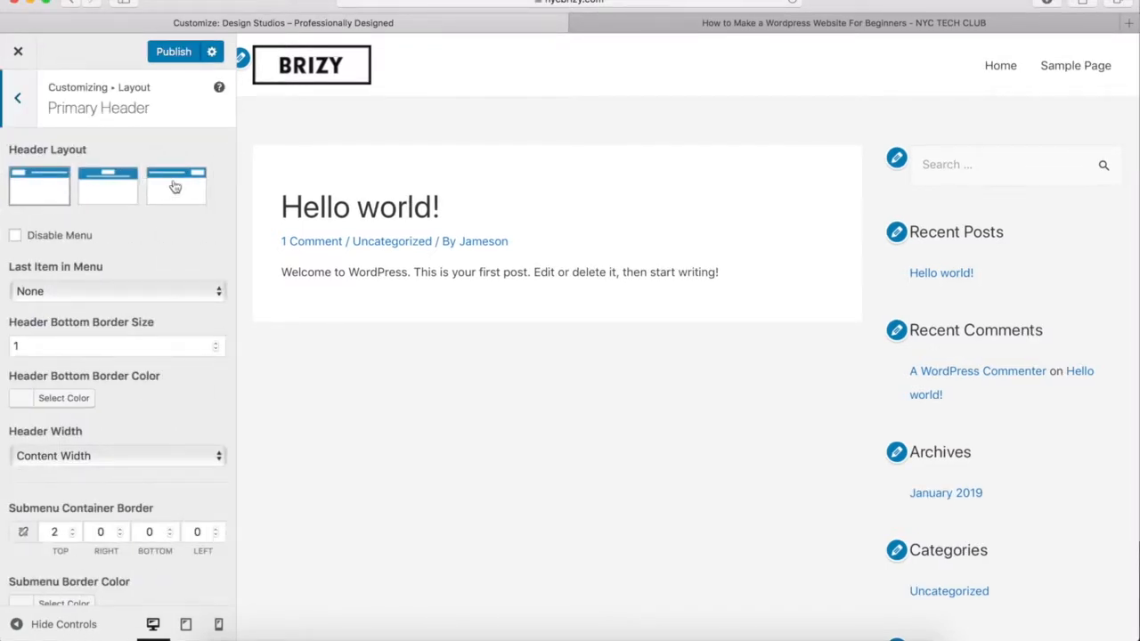
scroll(194, 347, "down", 5)
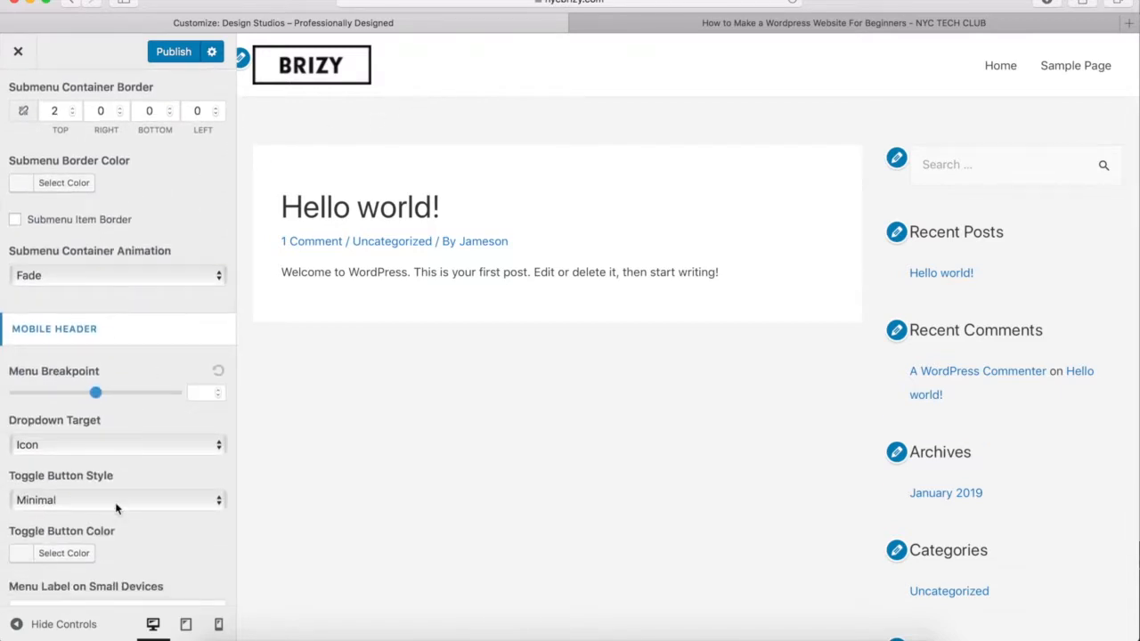
scroll(116, 507, "up", 5)
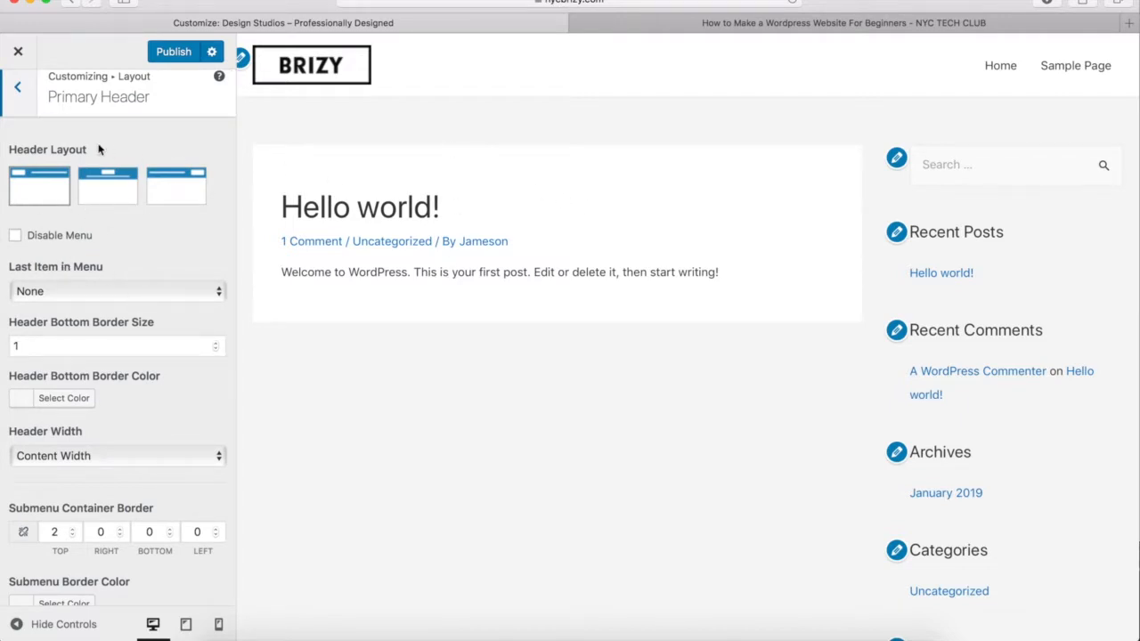
left_click(20, 94)
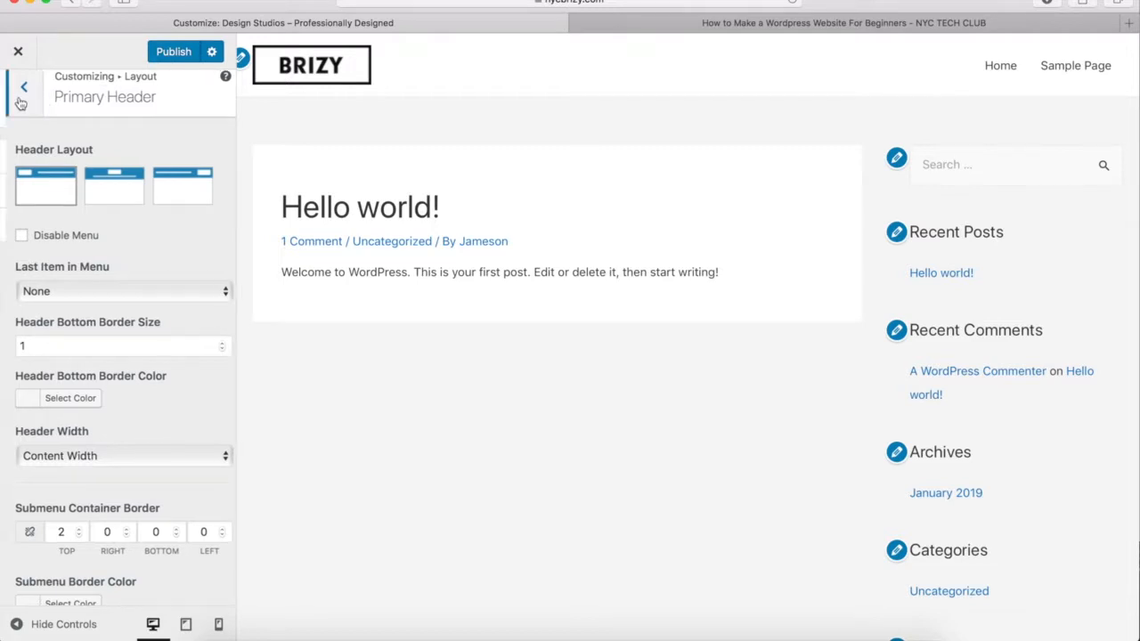
left_click(61, 226)
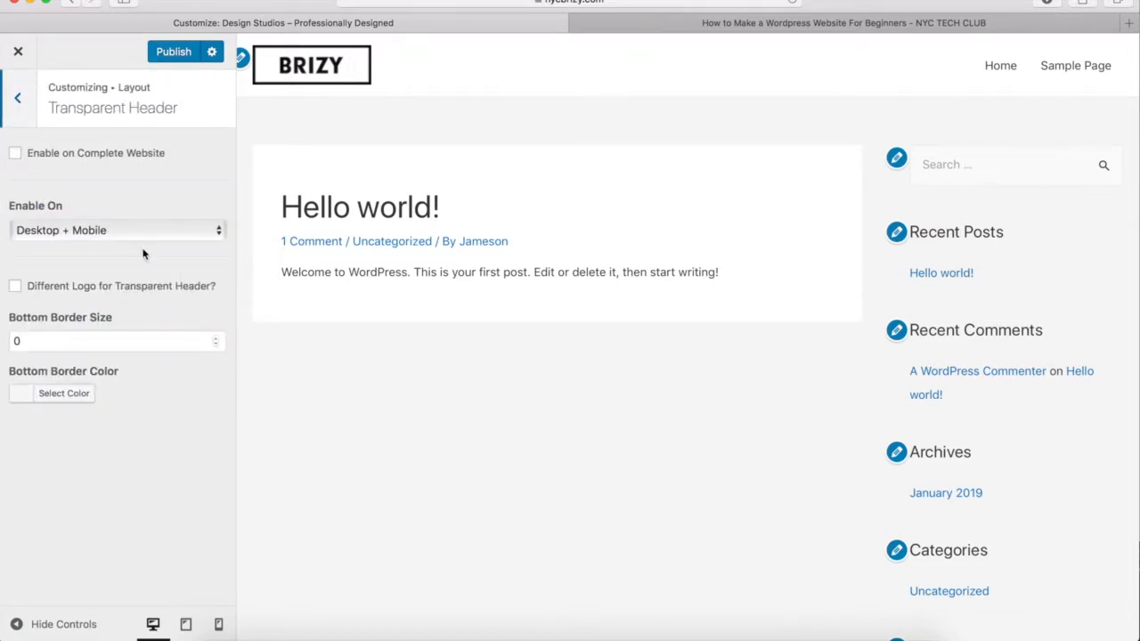
left_click(25, 107)
left_click(21, 102)
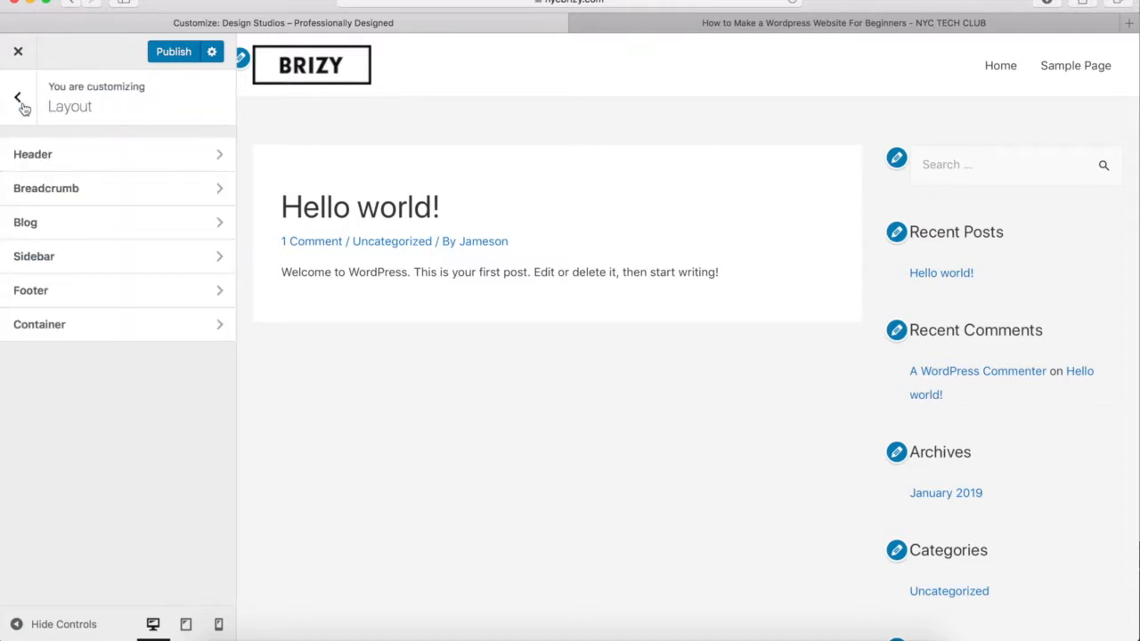
In the footer bar settings, set Section 1 to Footer Menu and Section 2 to Custom Text.
left_click(49, 290)
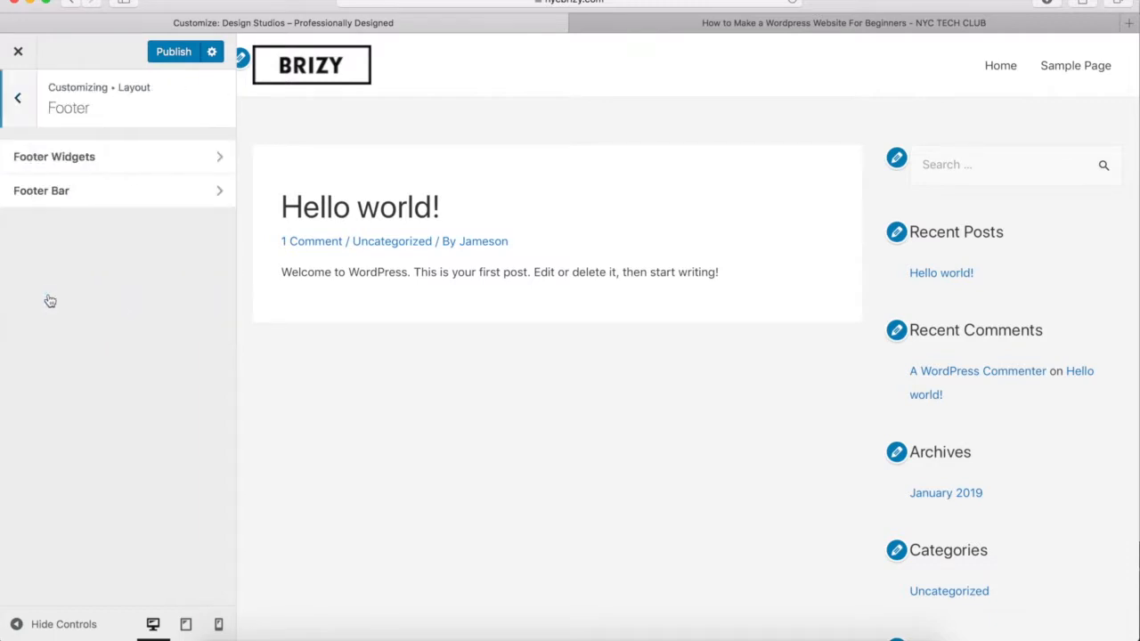
left_click(115, 196)
scroll(437, 265, "down", 5)
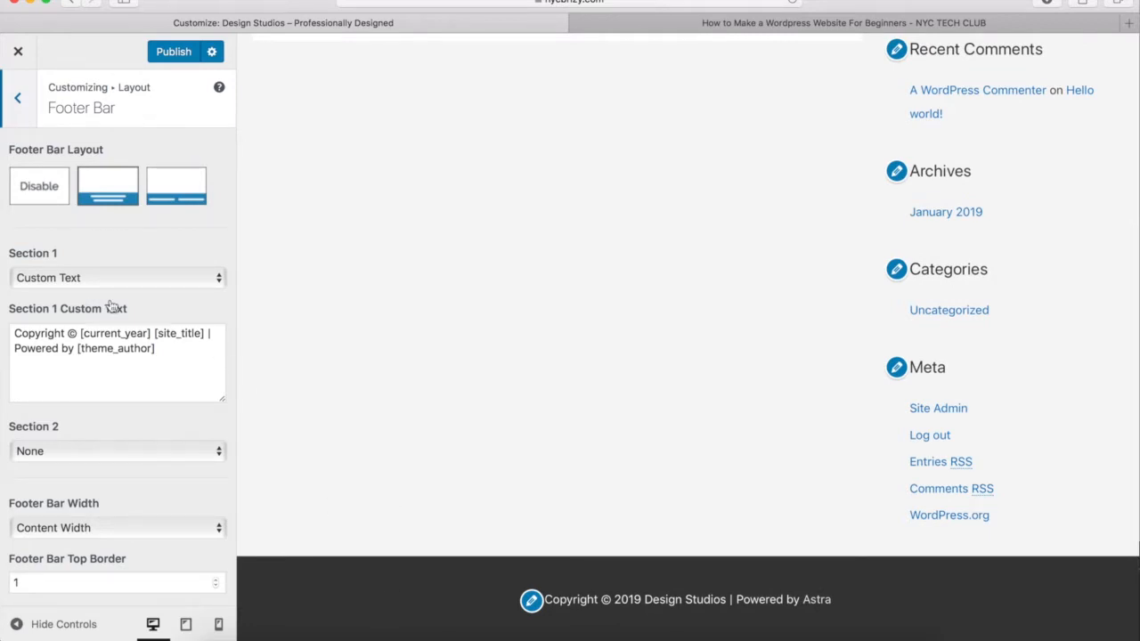
left_click(73, 280)
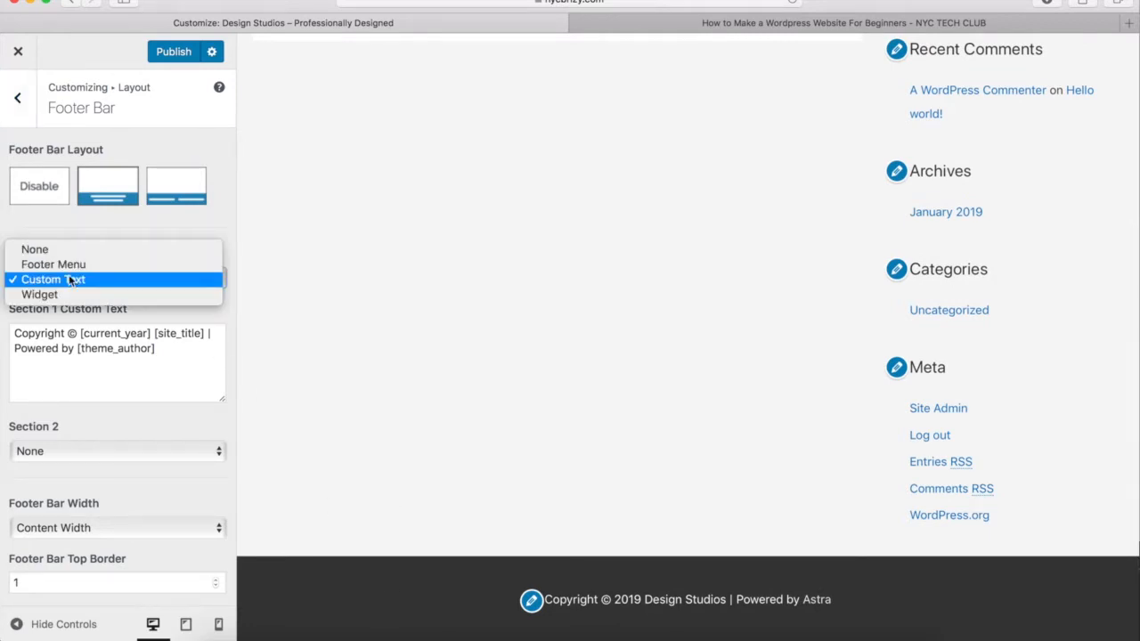
left_click(55, 265)
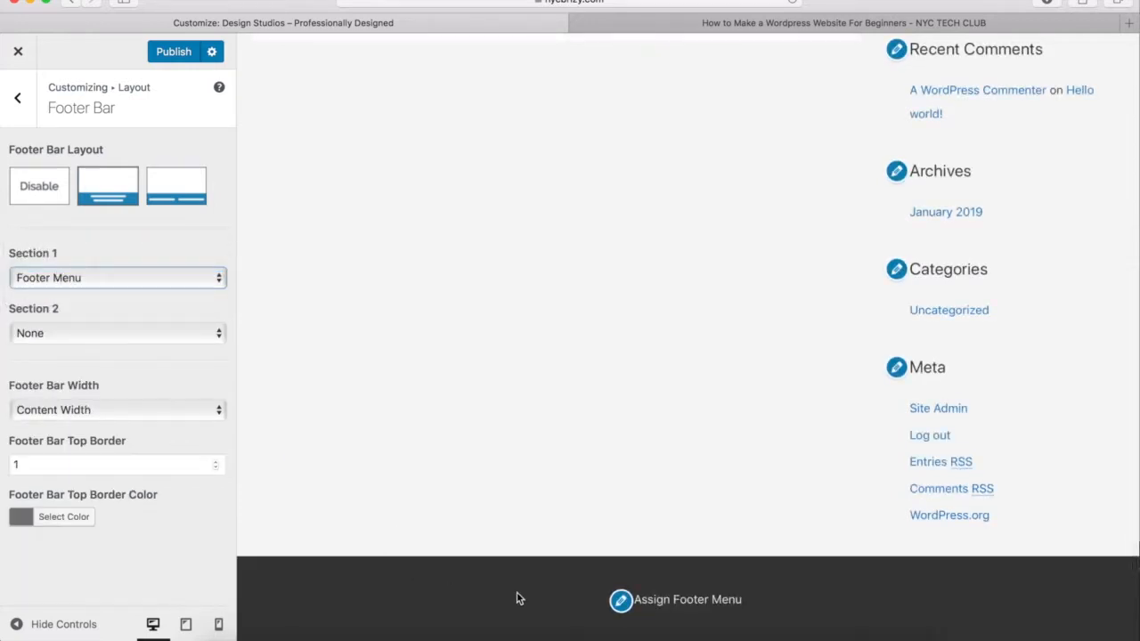
left_click(45, 331)
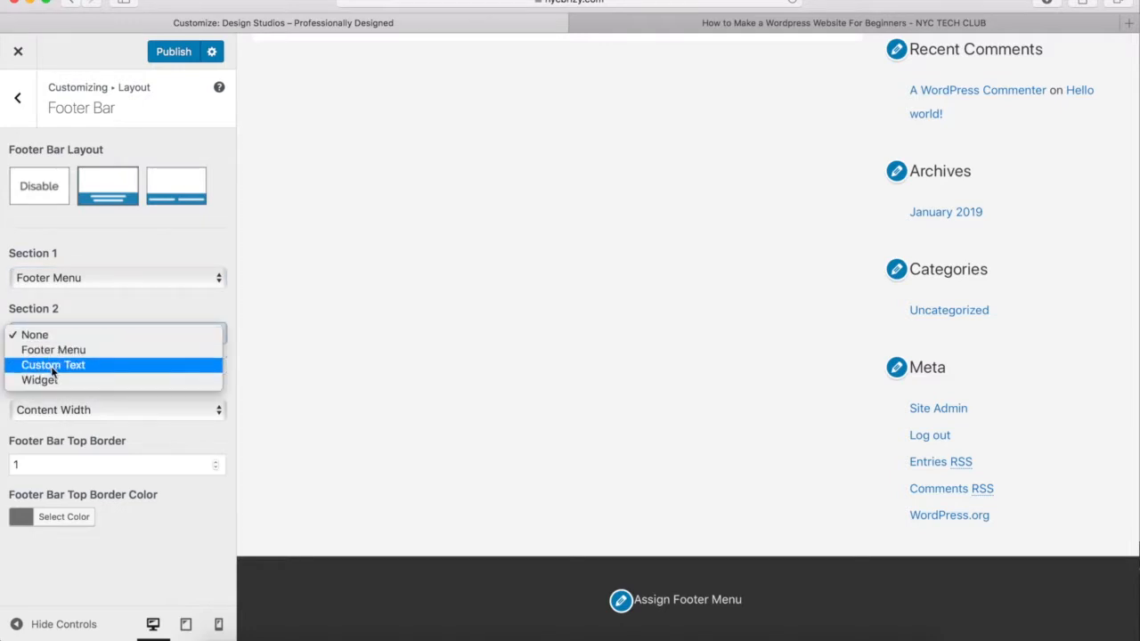
left_click(51, 366)
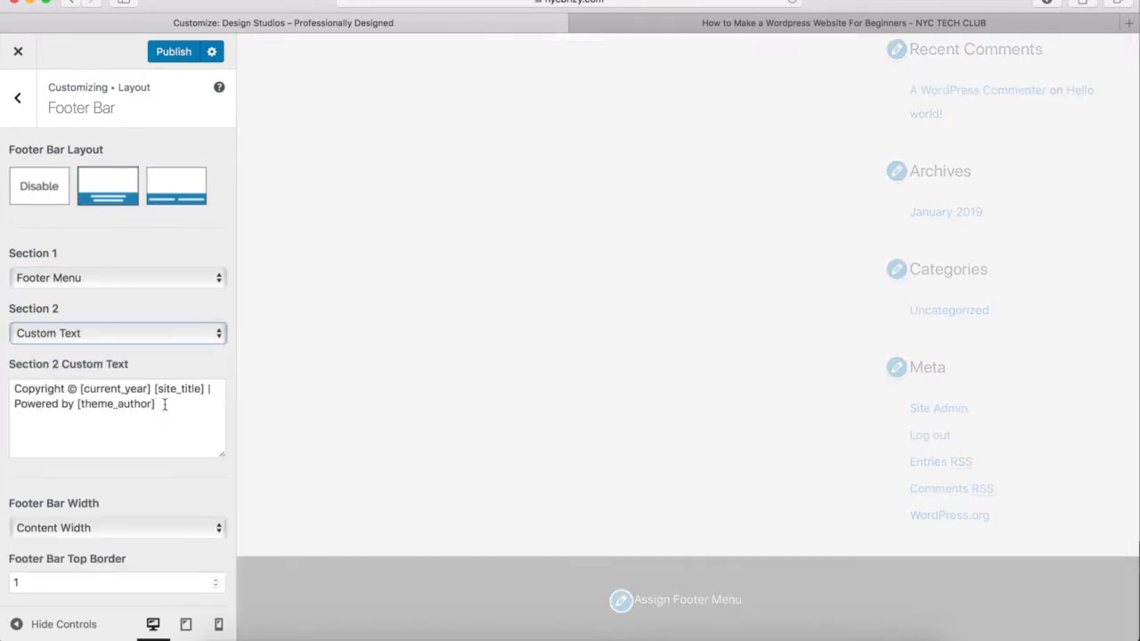
Replace the theme author placeholder in the Section 2 custom text with NYC TECH CLUB and return to the main customizer options.
left_click(169, 407)
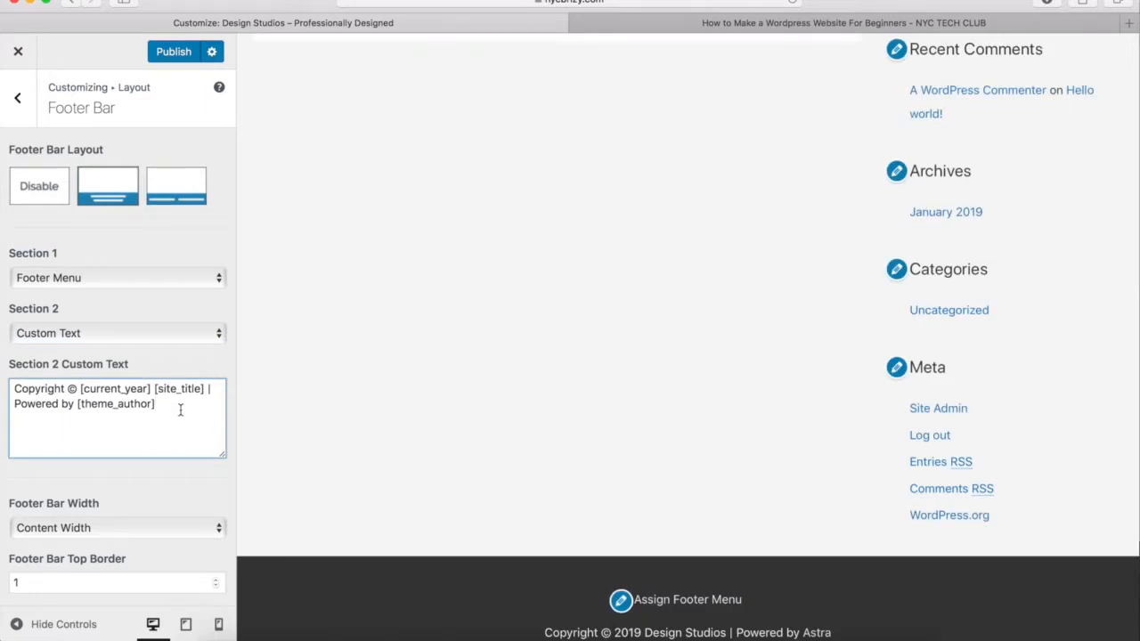
key("BackSpace")
key("BackSpace")
key("BackSpace")
key("BackSpace")
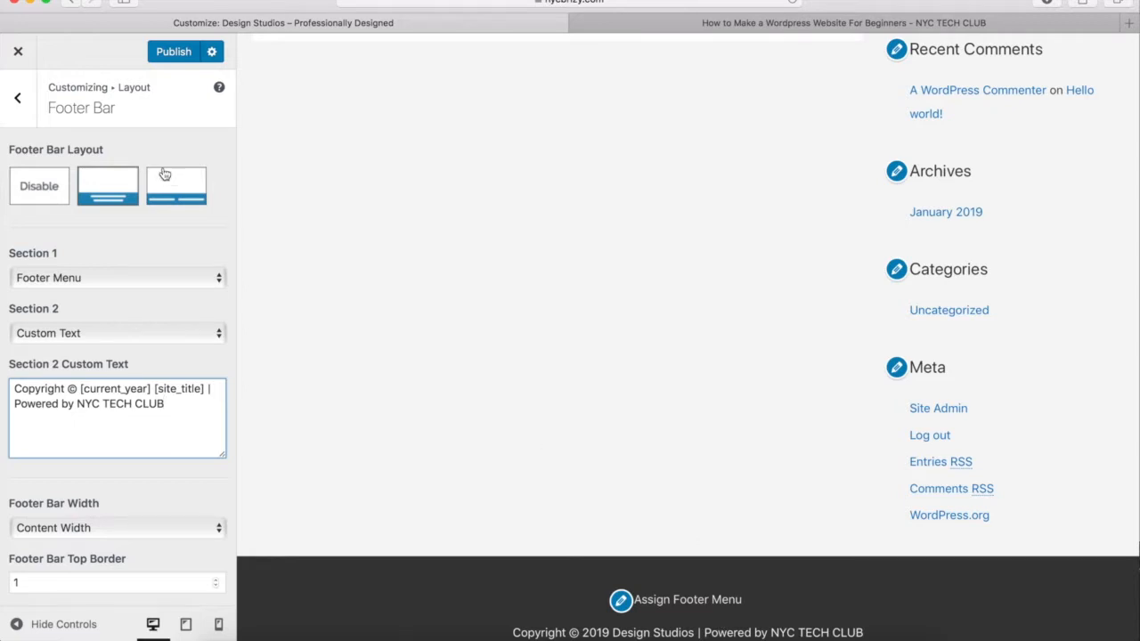
left_click(24, 99)
left_click(23, 100)
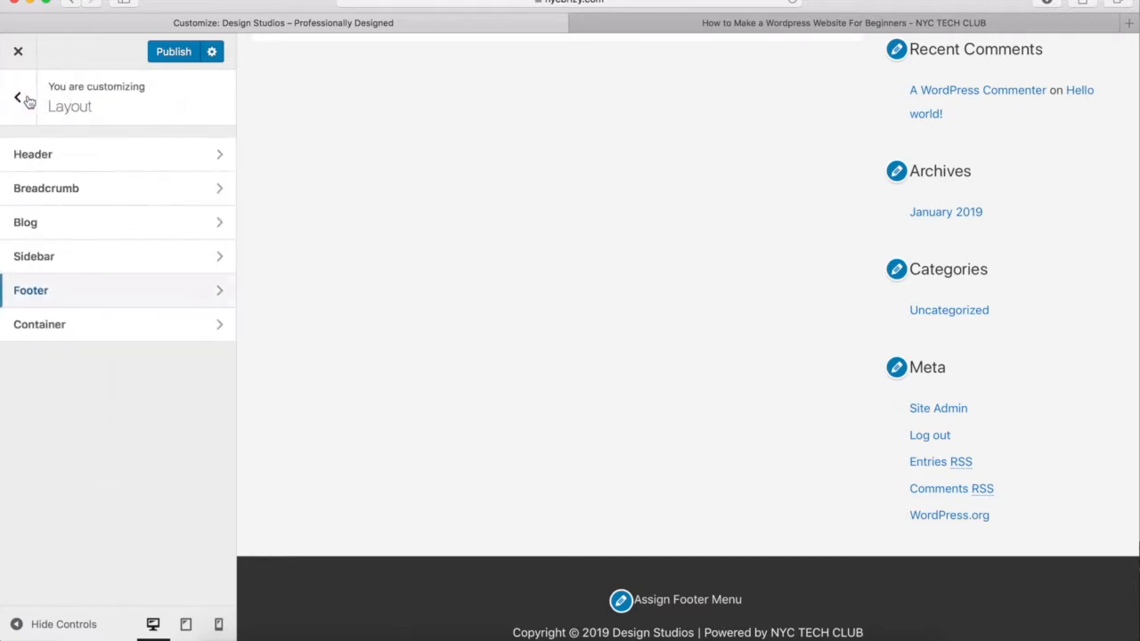
left_click(23, 100)
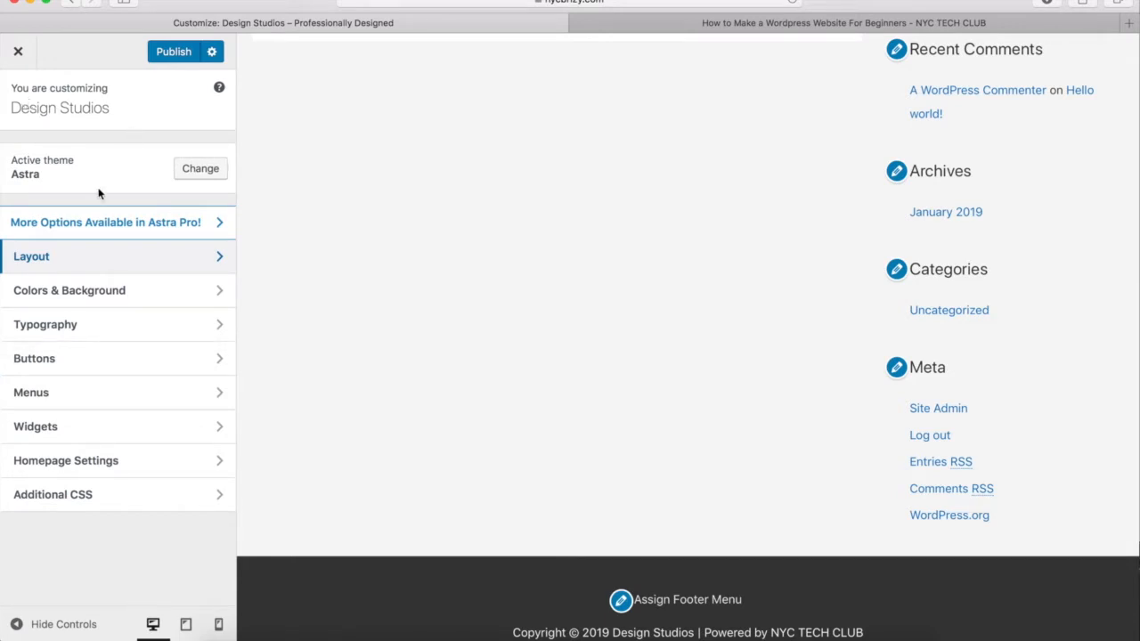
In the base colors, try #210049 as the theme color and restore it to #0274be.
left_click(56, 296)
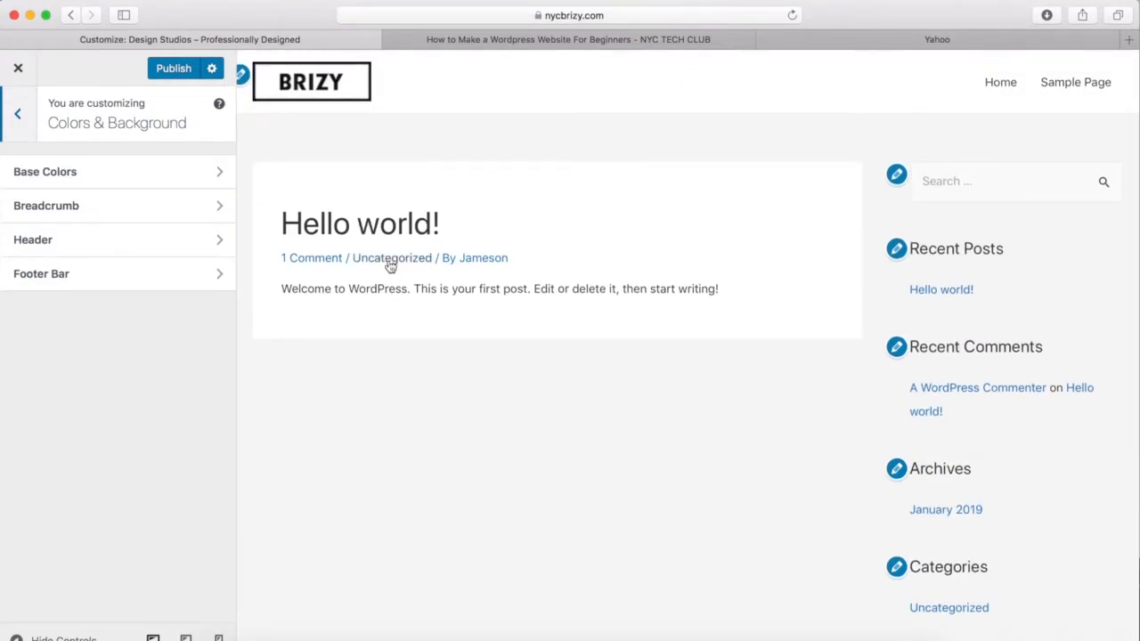
left_click(56, 175)
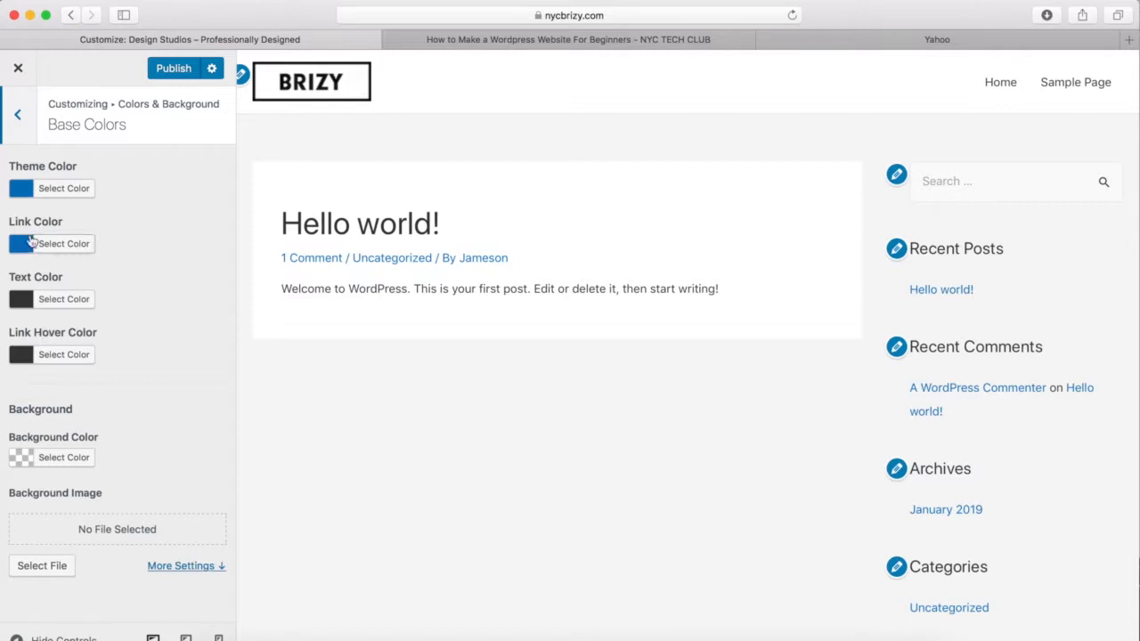
left_click(67, 192)
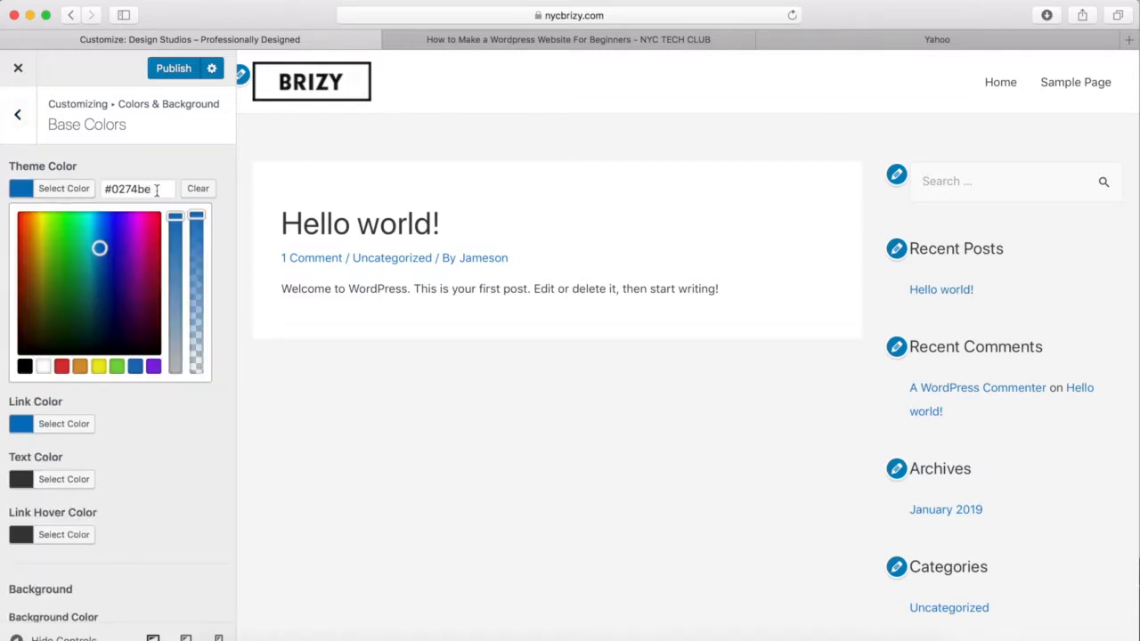
left_click(157, 191)
key("super+c")
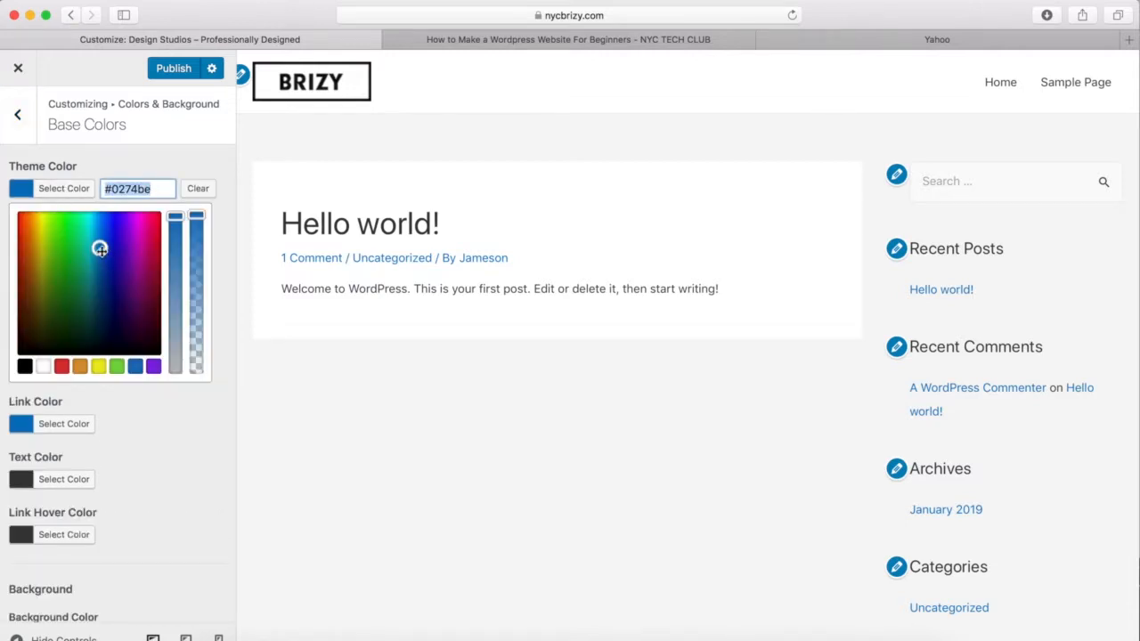
left_click_drag(100, 250, 125, 314)
left_click(155, 188)
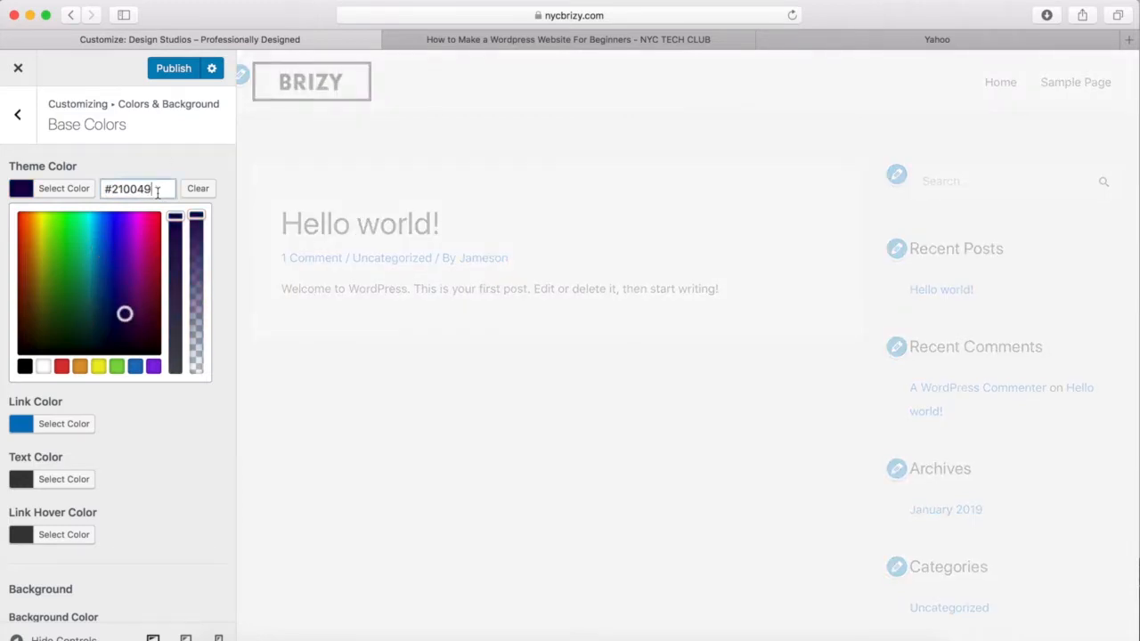
key("super+v")
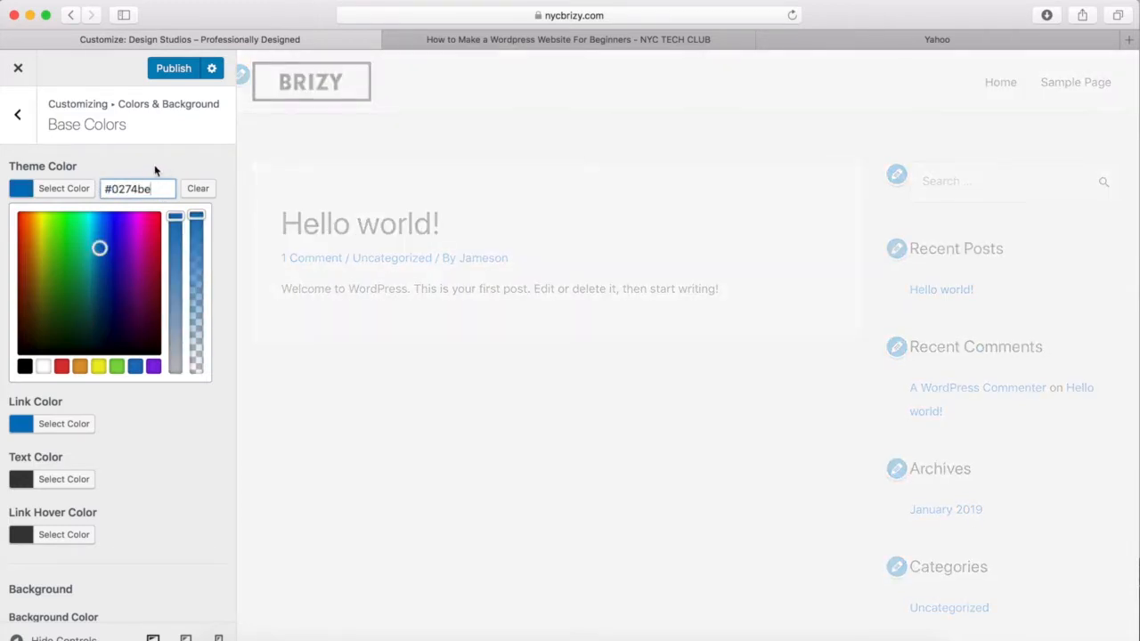
left_click(165, 168)
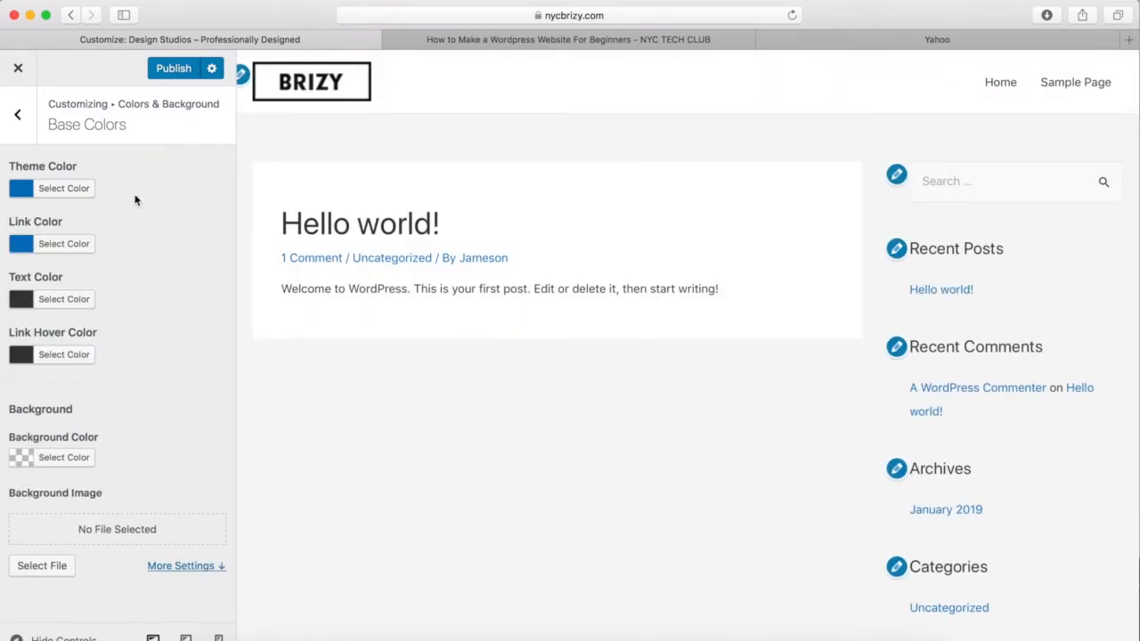
Try #87012b as the link color and restore it to #0274be.
left_click(59, 246)
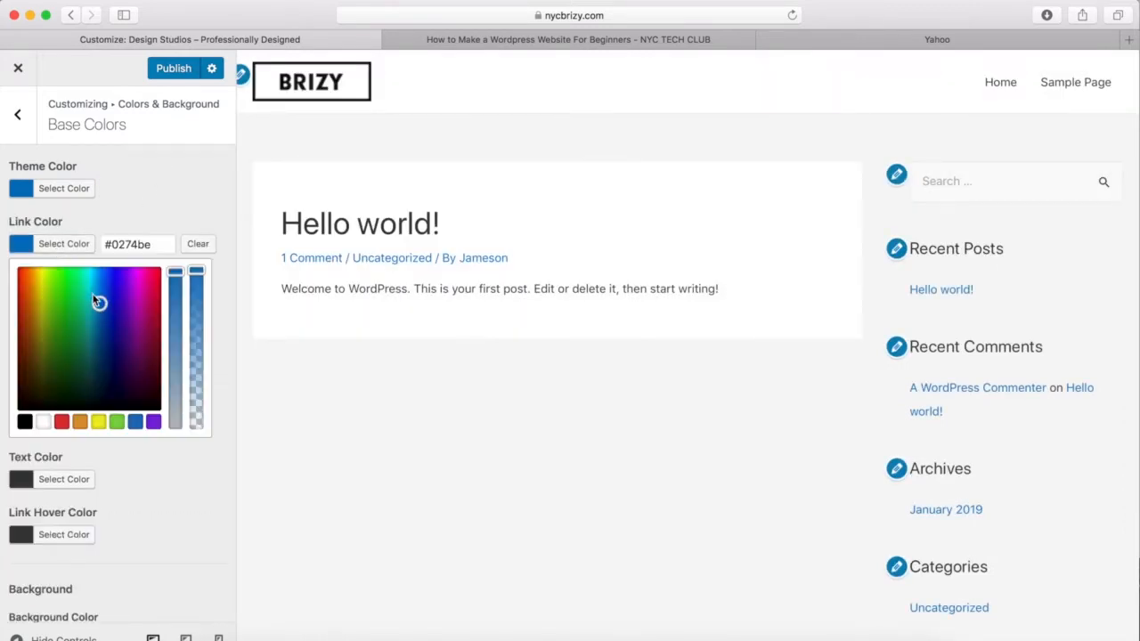
left_click_drag(152, 248, 99, 247)
key("super+c")
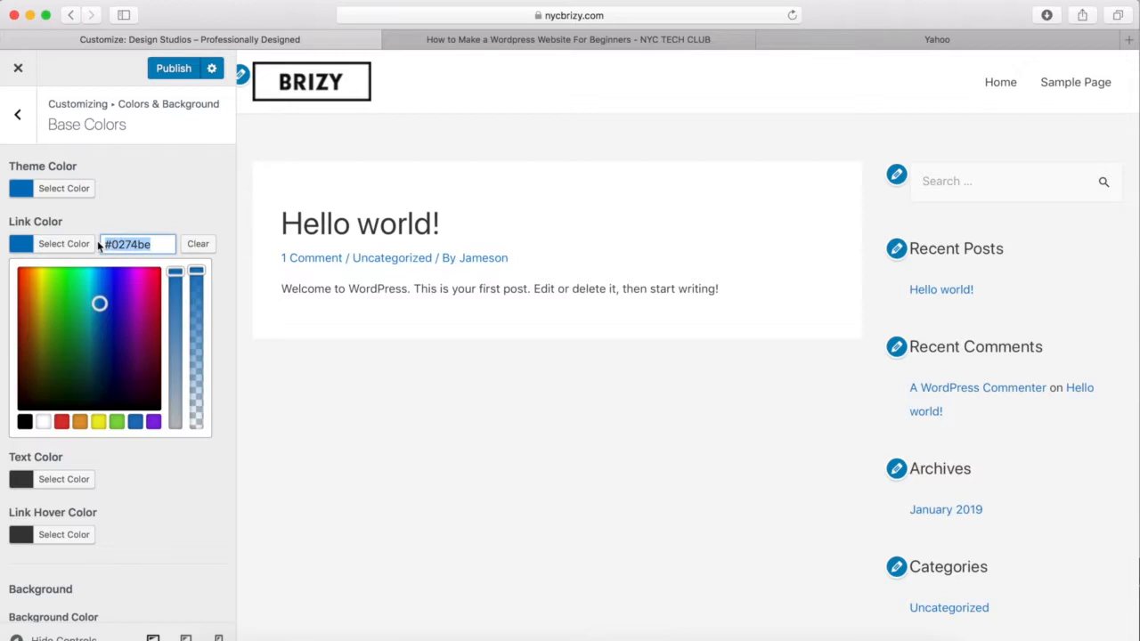
left_click_drag(99, 304, 153, 335)
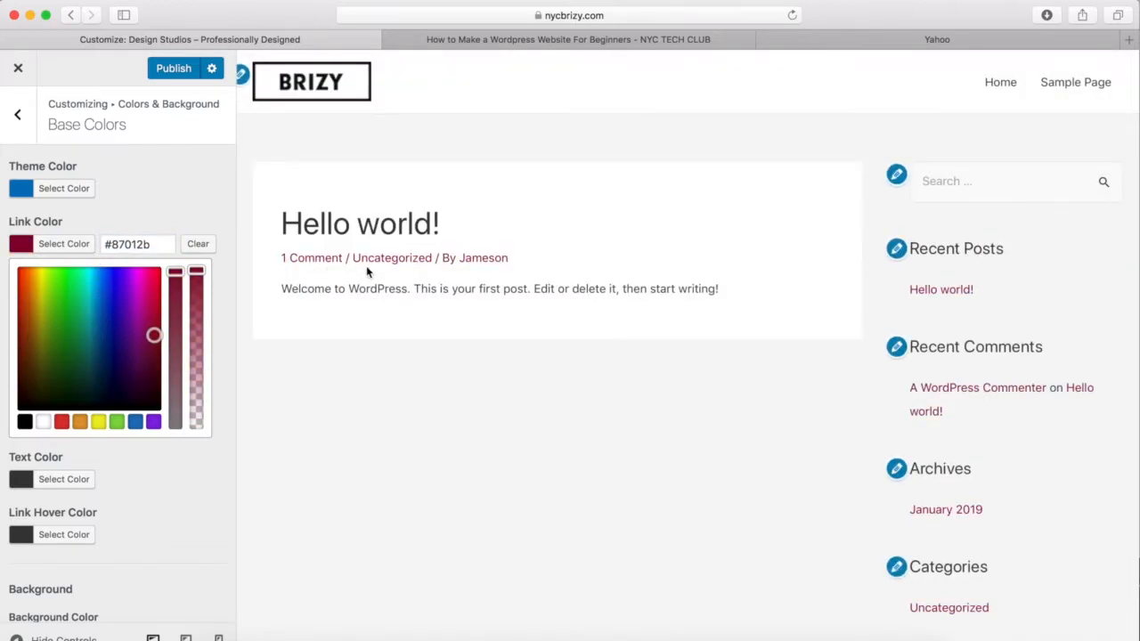
left_click_drag(153, 246, 66, 230)
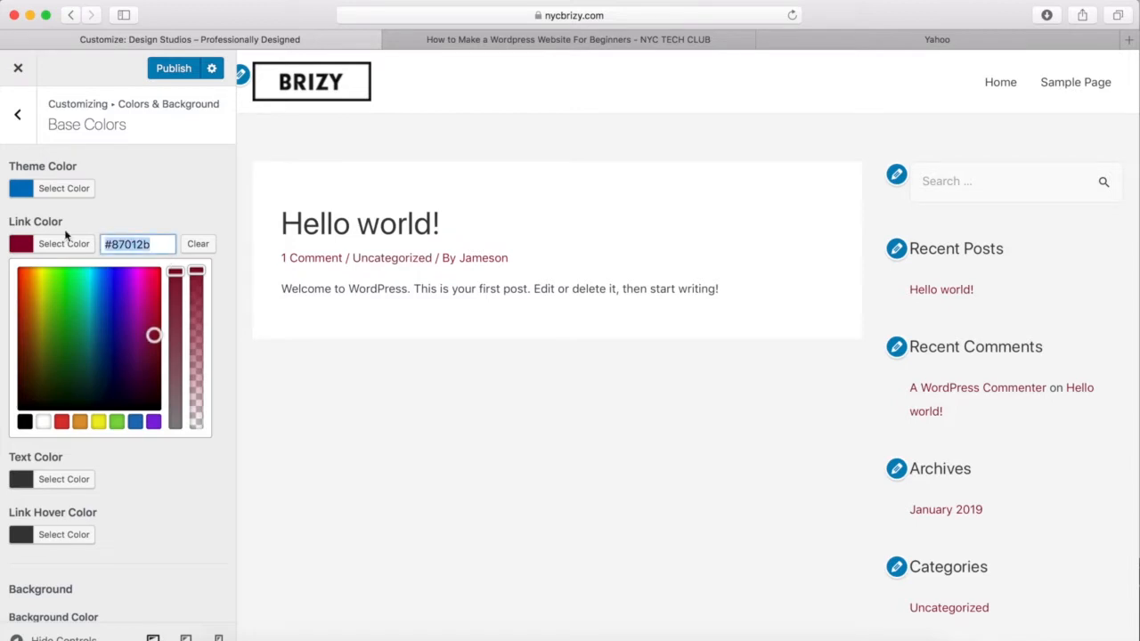
key("super+v")
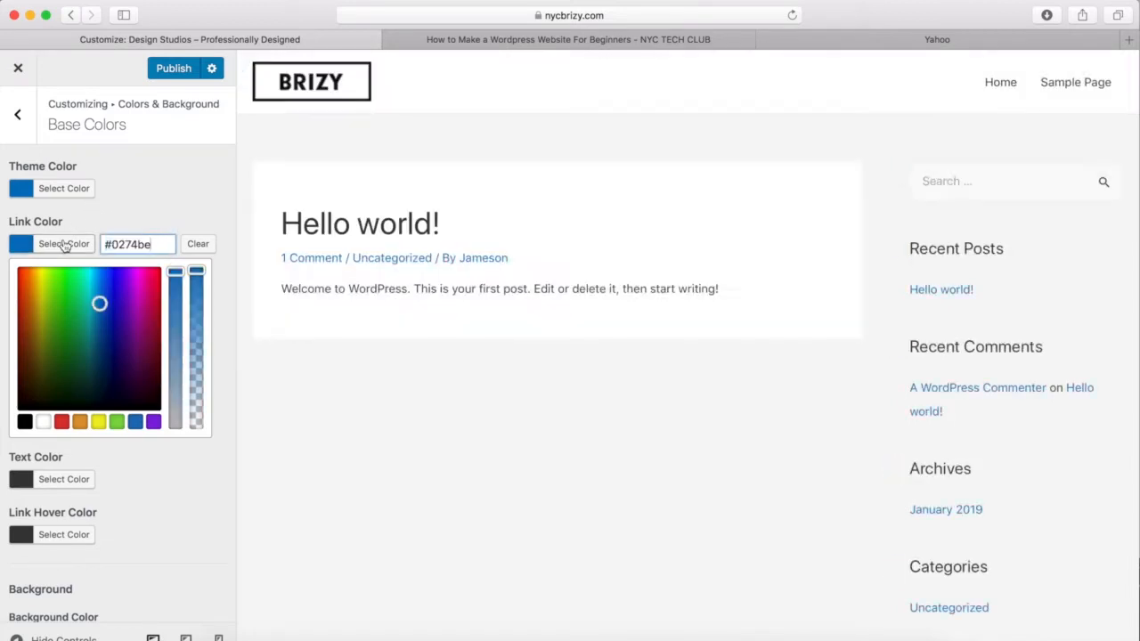
left_click(65, 244)
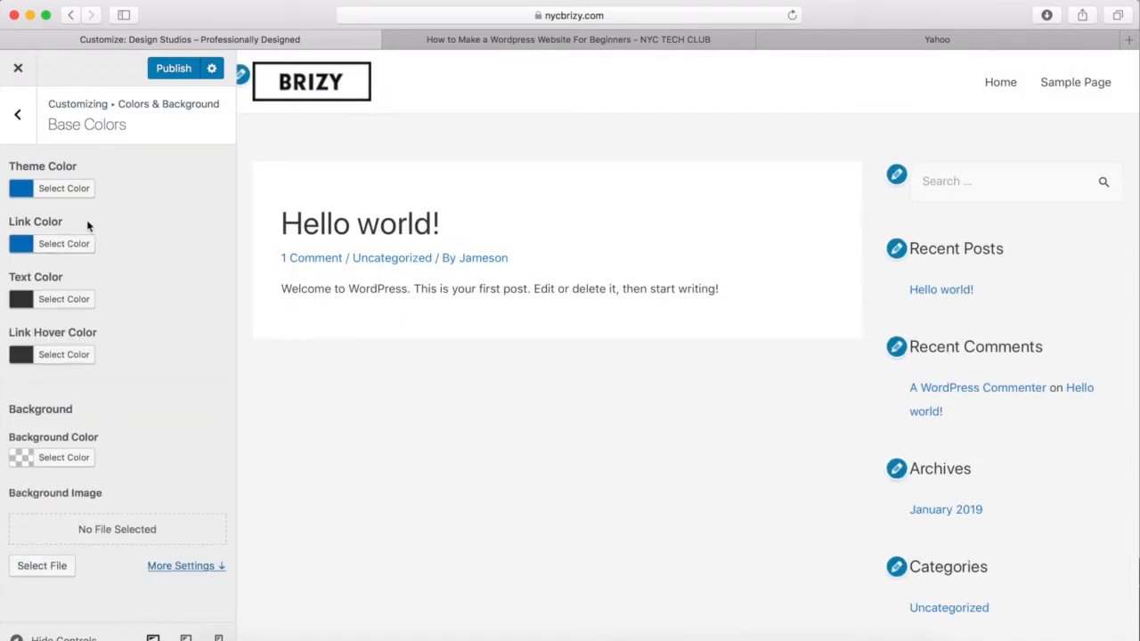
Review the Transparent Header and Footer Bar color options and return to the main customizer options.
left_click(20, 127)
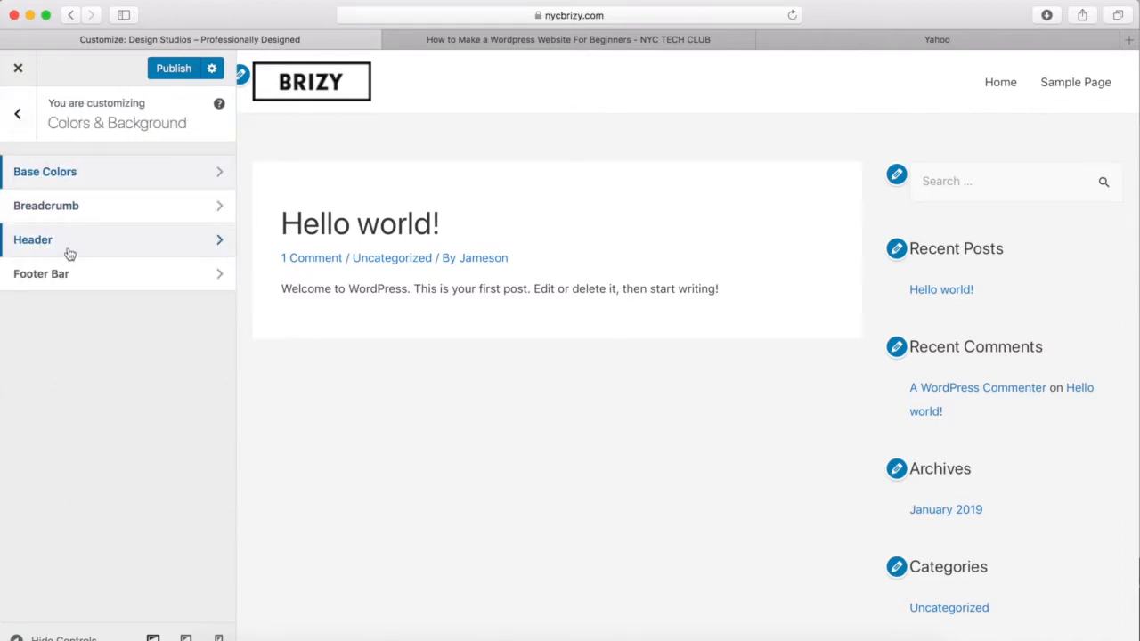
left_click(70, 255)
left_click(123, 189)
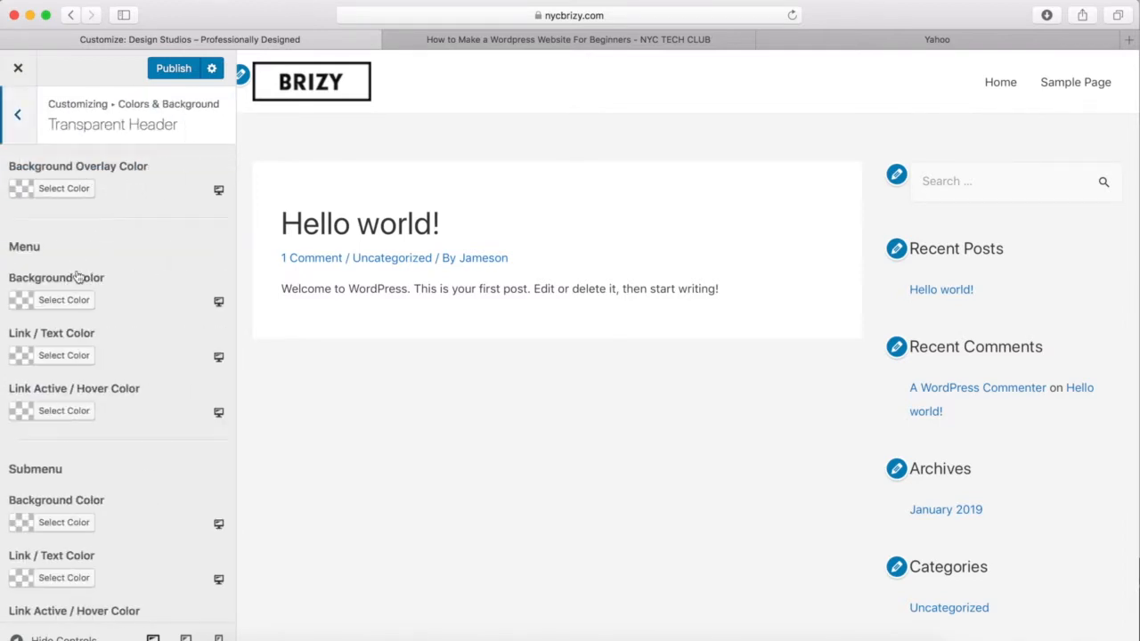
left_click(18, 116)
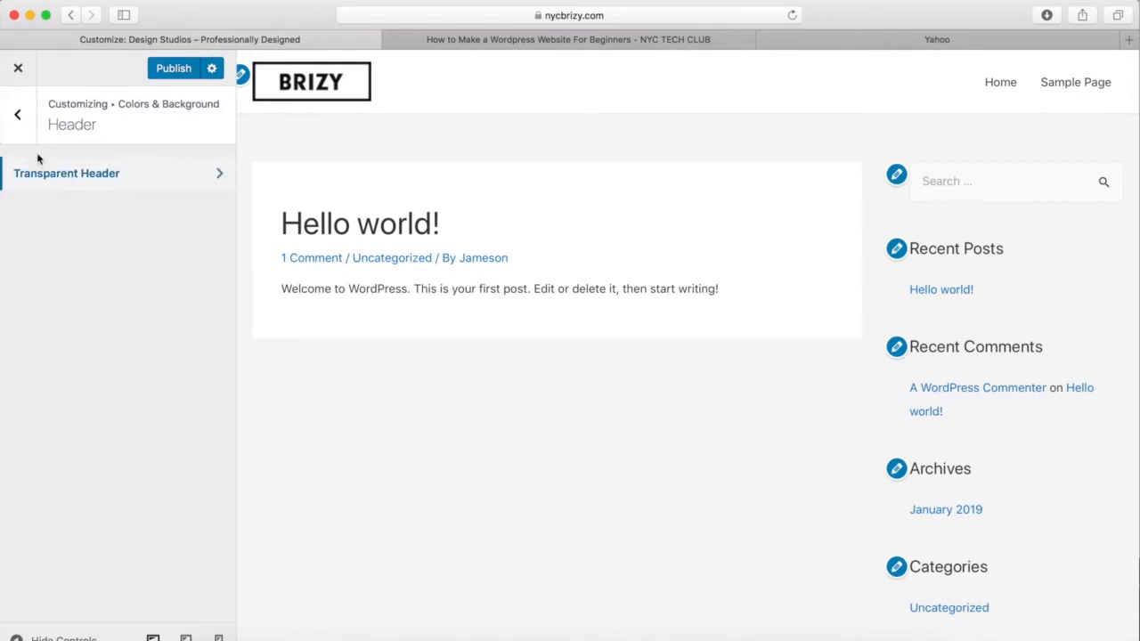
left_click(17, 116)
left_click(75, 273)
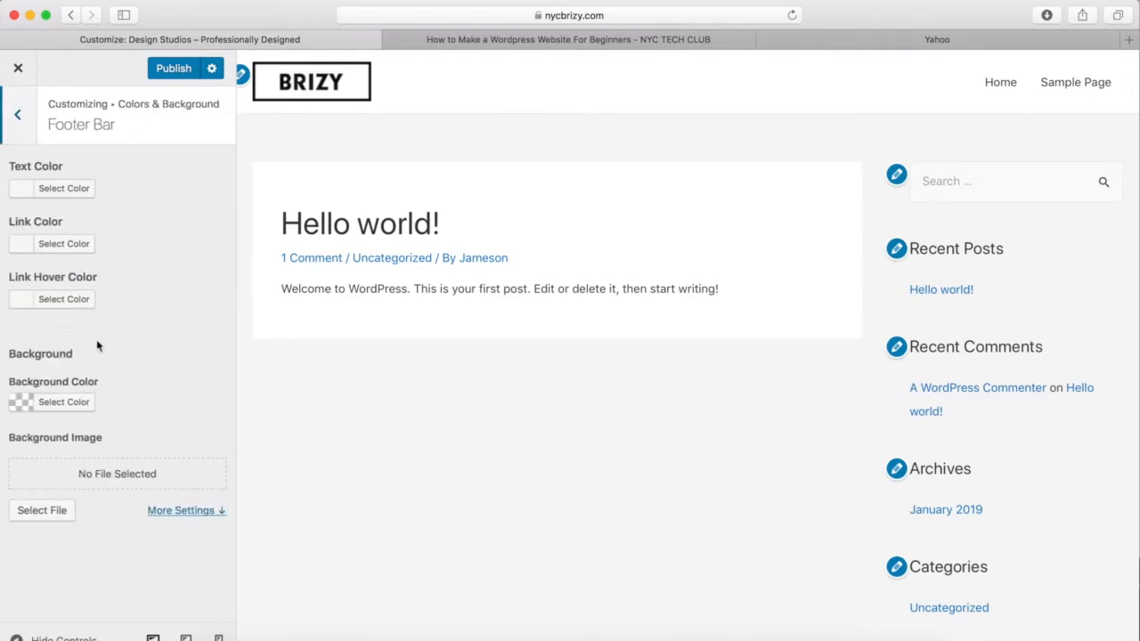
left_click(20, 127)
left_click(26, 130)
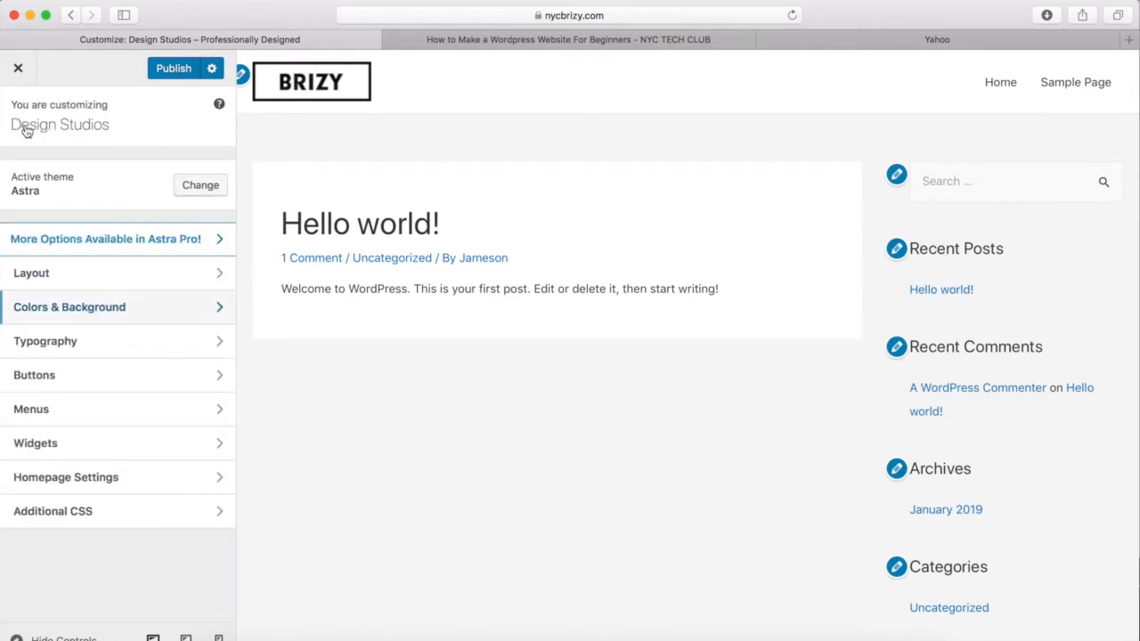
Examine the Base Typography and Content heading font settings and return to the main customizer options.
left_click(61, 344)
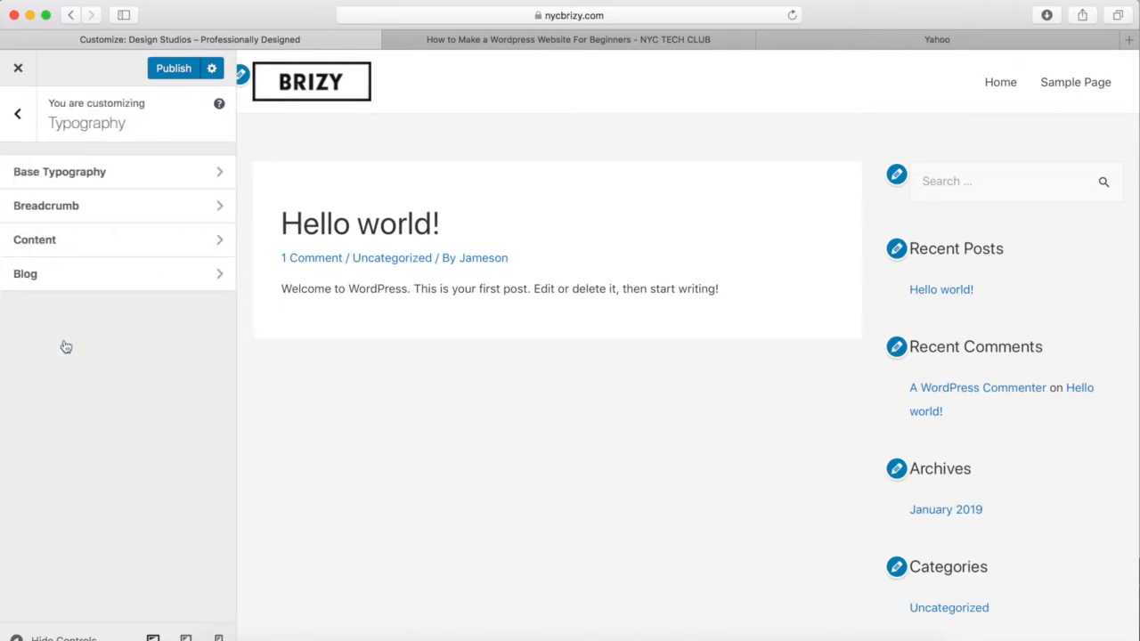
left_click(78, 176)
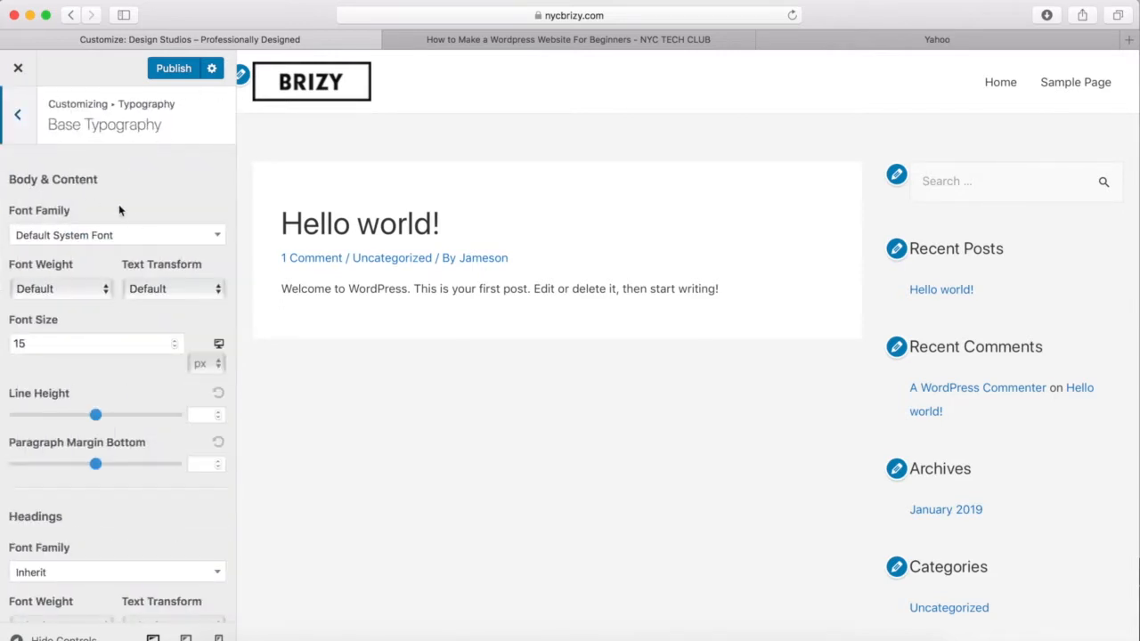
left_click(18, 115)
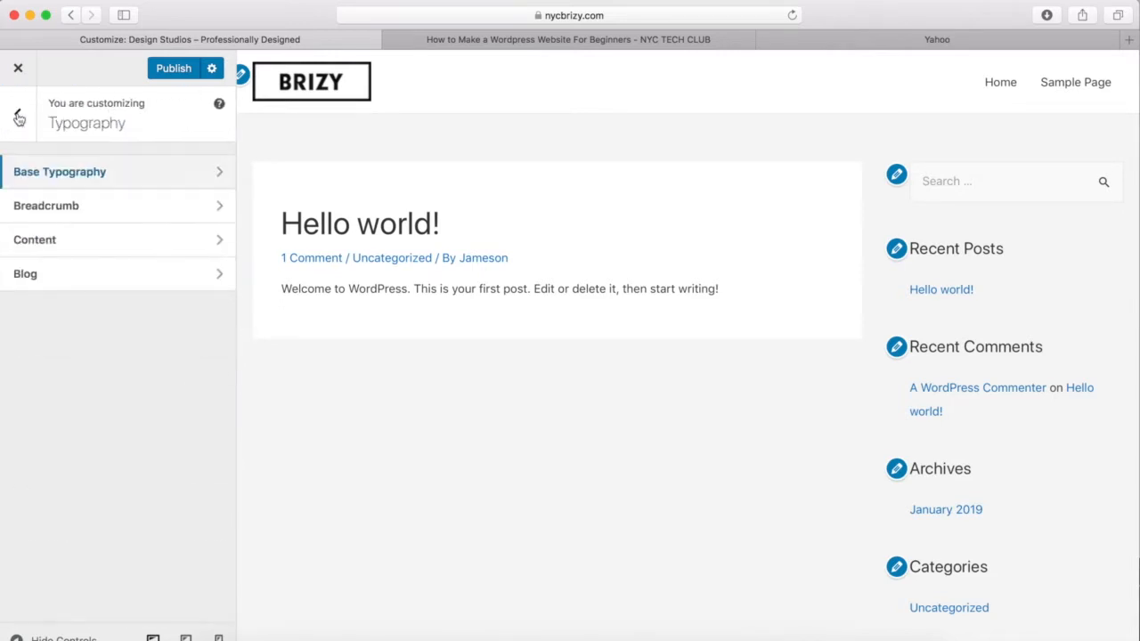
left_click(69, 252)
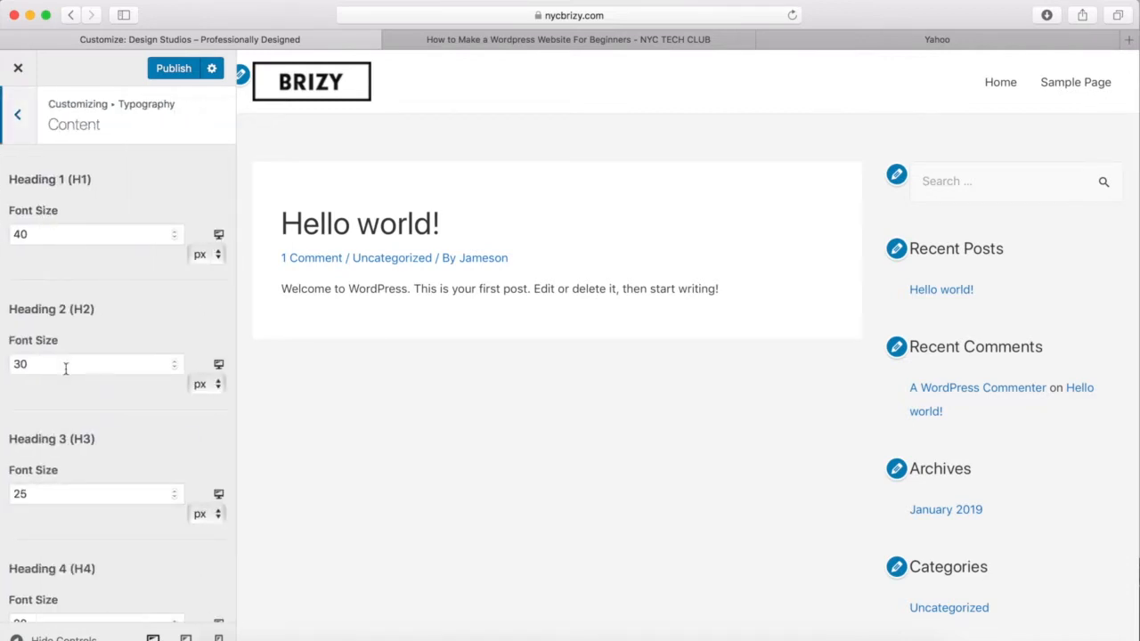
left_click(17, 116)
left_click(21, 118)
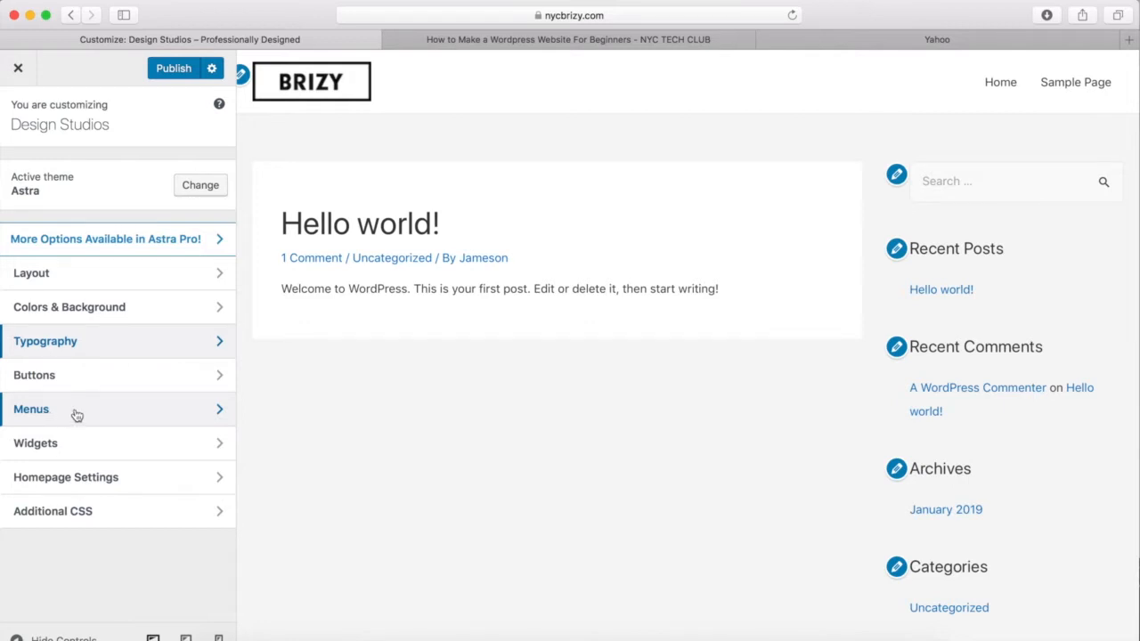
In the homepage settings, display a static page with Home as the homepage, leaving the posts page unselected.
left_click(61, 481)
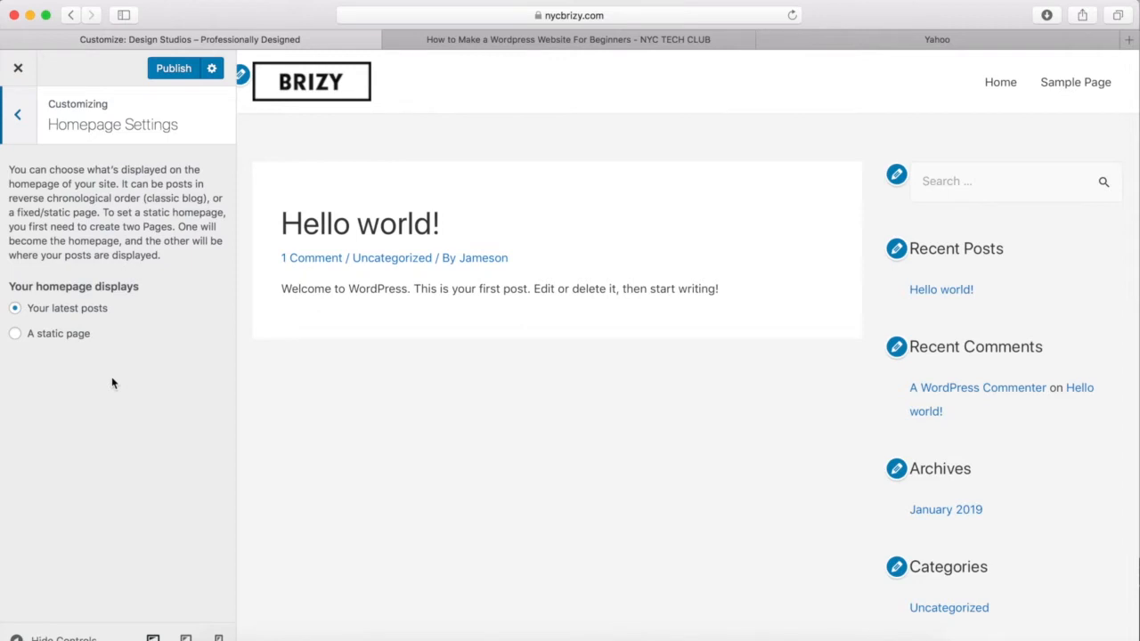
left_click(17, 335)
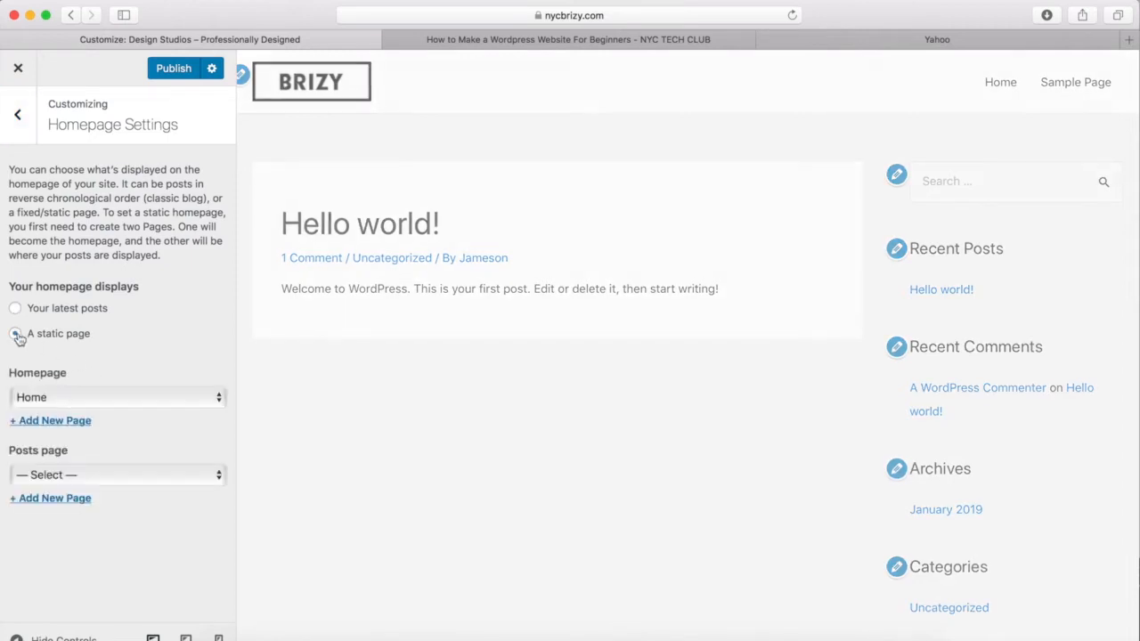
left_click(58, 397)
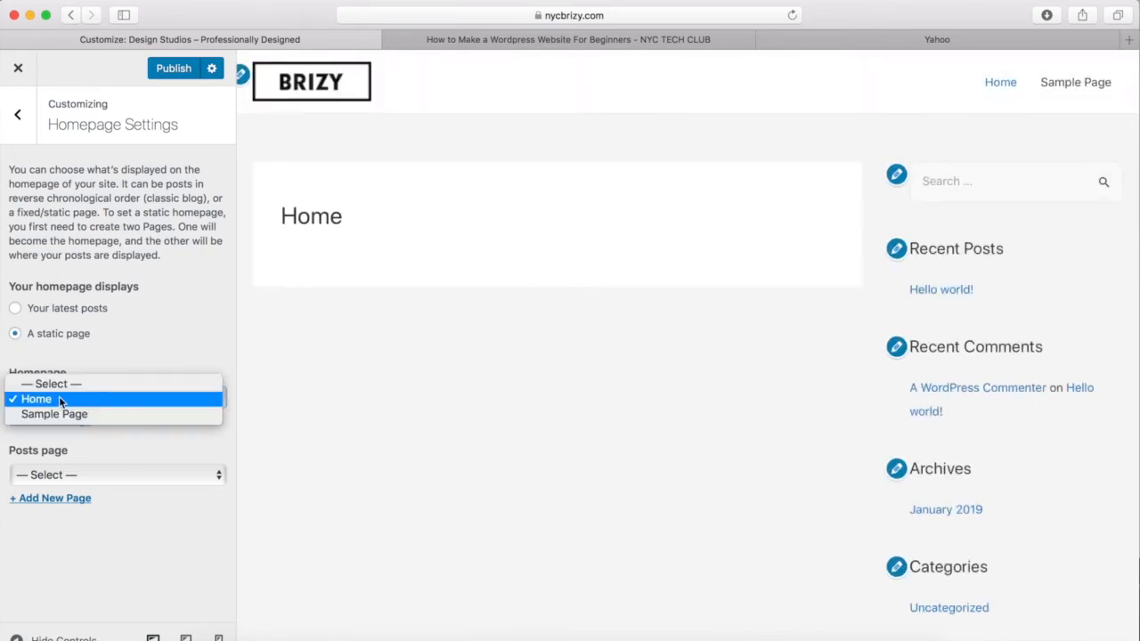
left_click(58, 400)
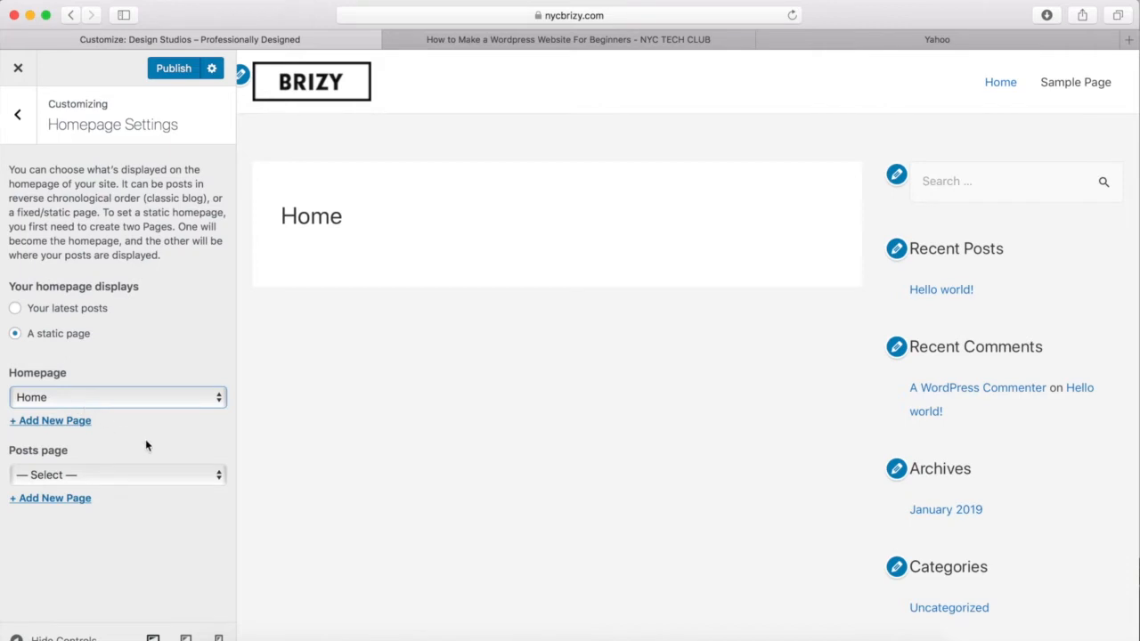
left_click(79, 481)
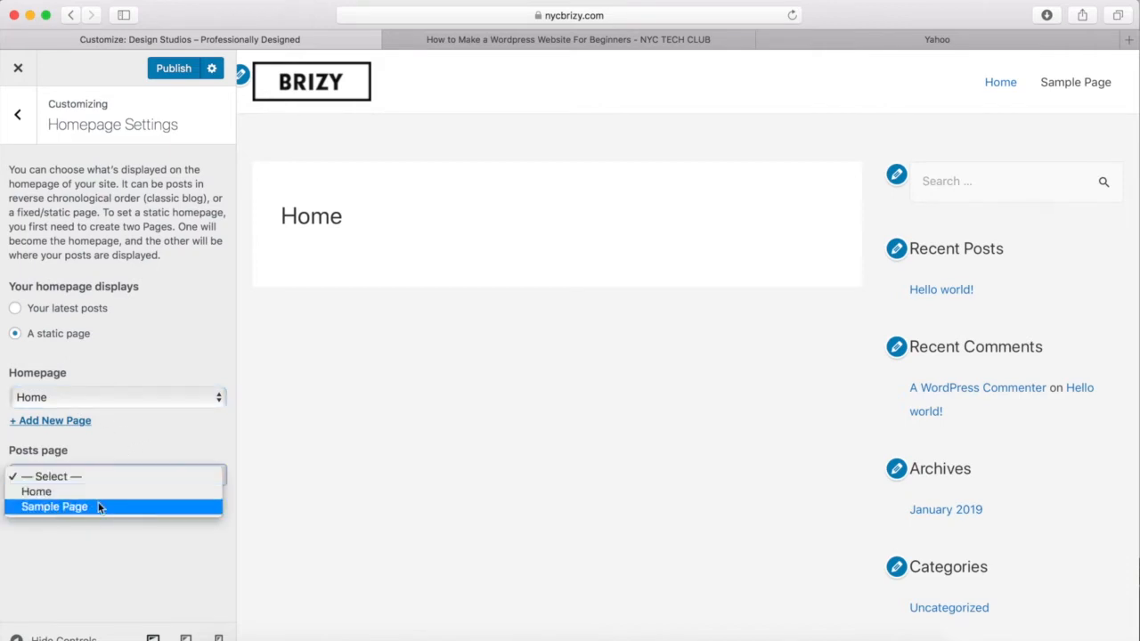
left_click(78, 558)
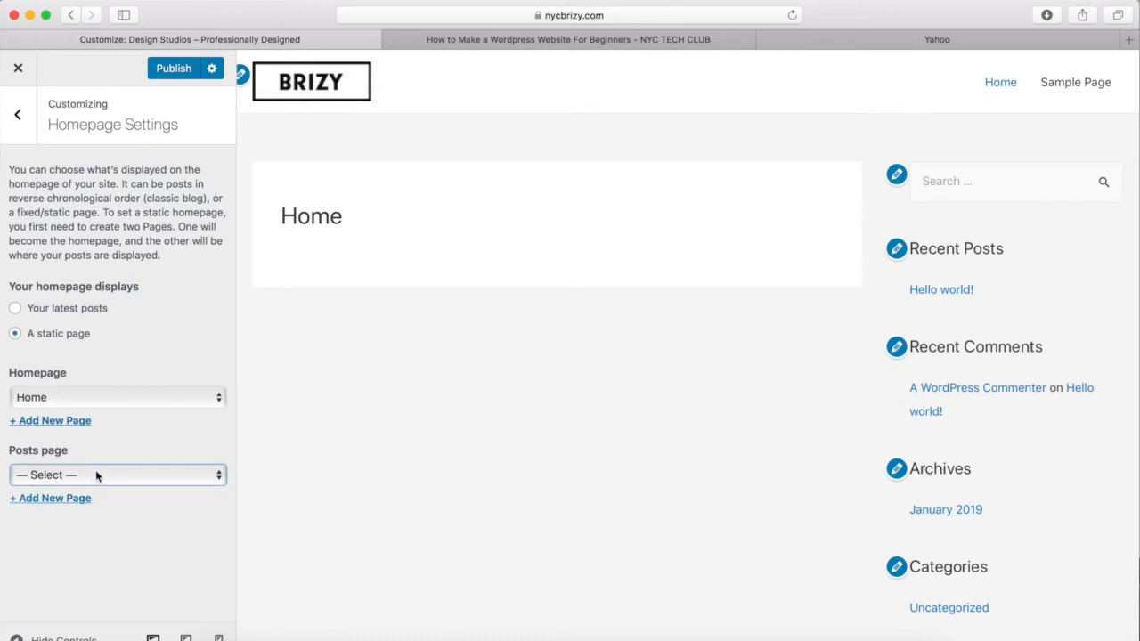
left_click(119, 397)
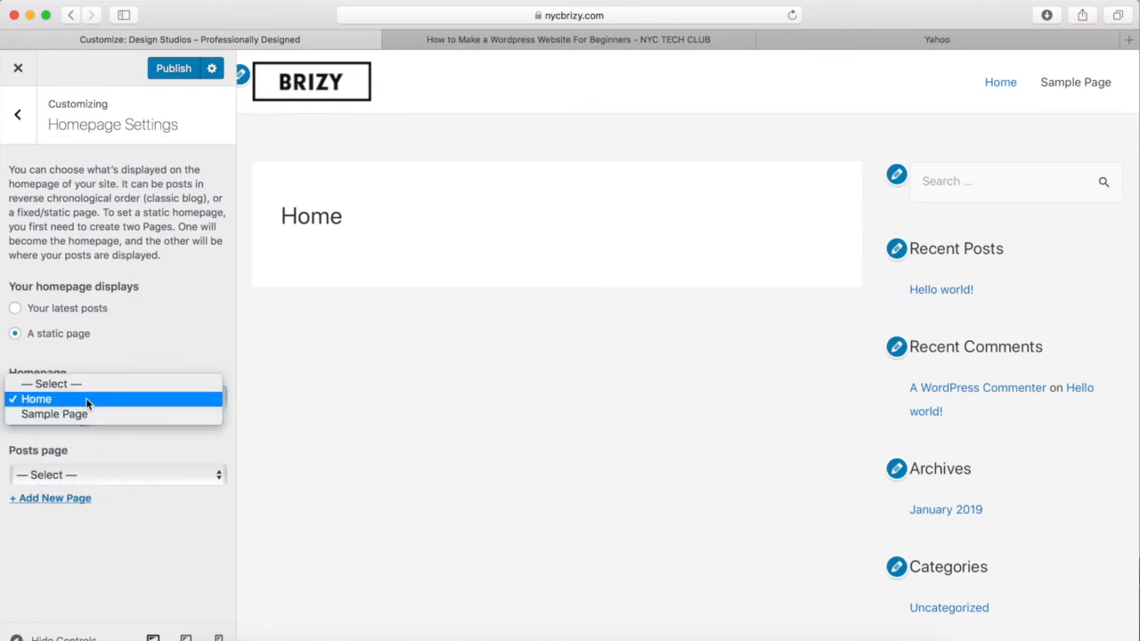
left_click(87, 400)
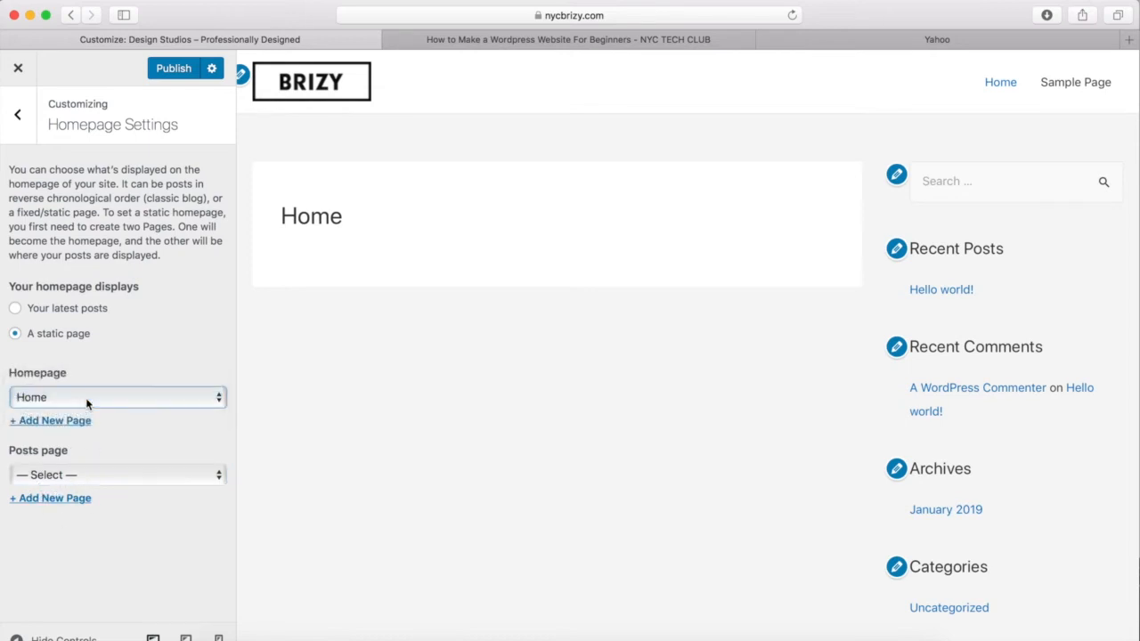
Publish the static homepage settings and check the Additional CSS section, returning to the main customizer options.
left_click(176, 71)
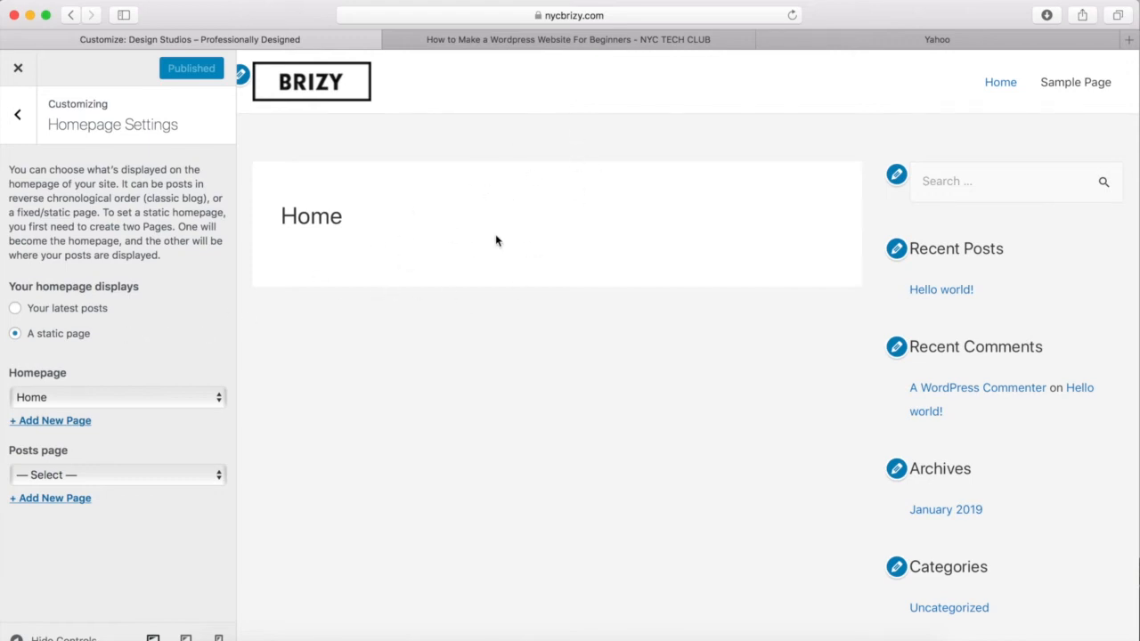
left_click(16, 115)
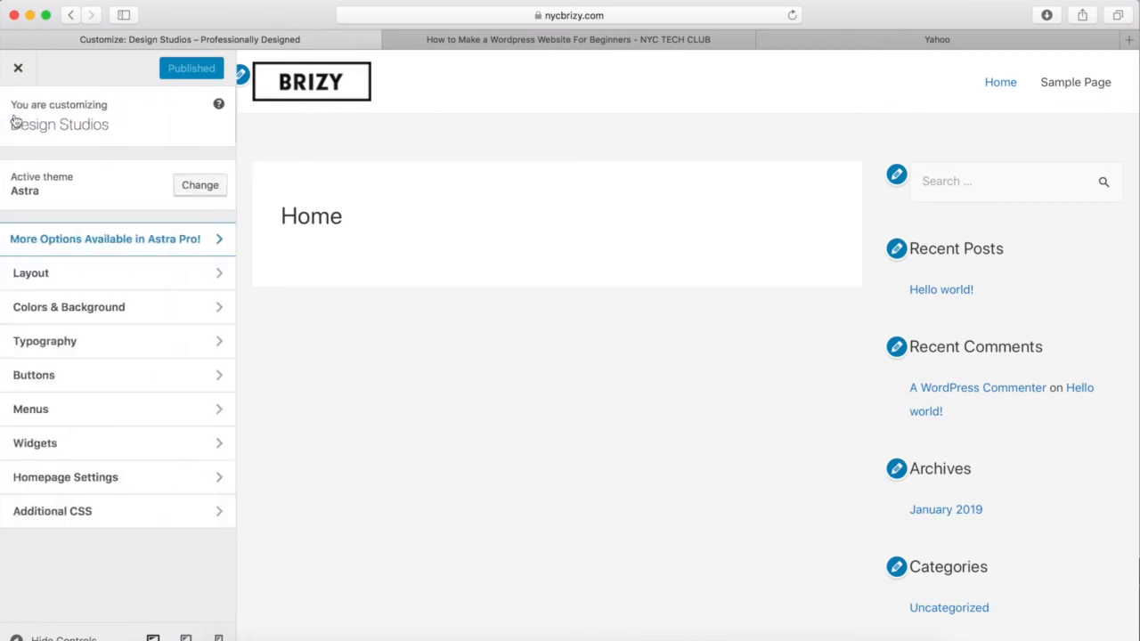
left_click(70, 522)
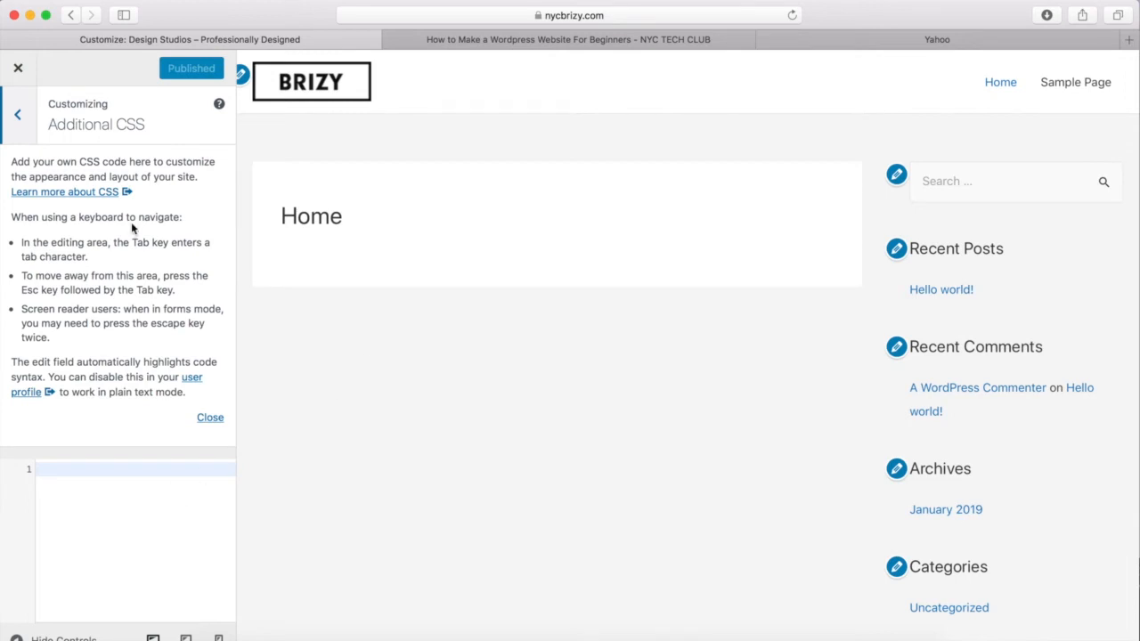
left_click(26, 122)
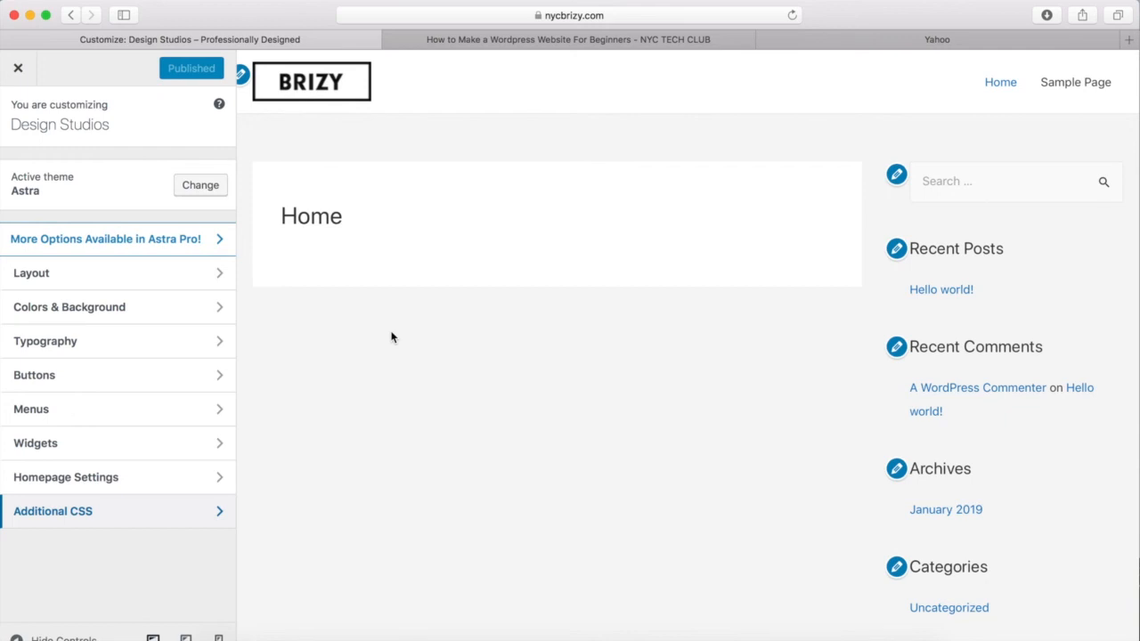
Review the homepage preview from header to footer and close the customizer.
scroll(392, 335, "down", 5)
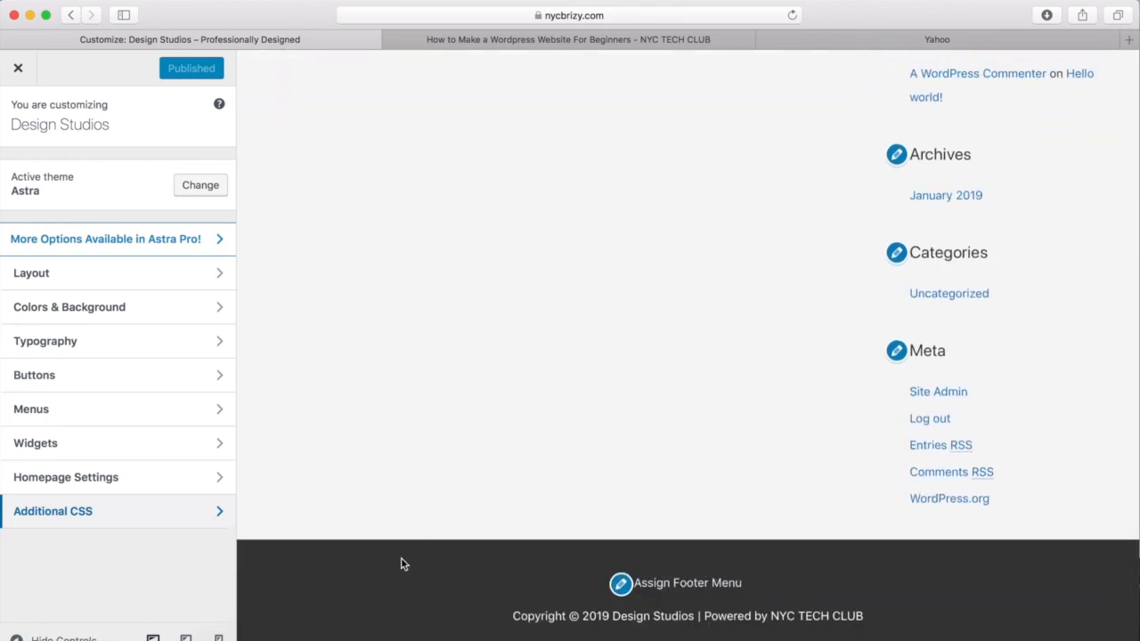
scroll(400, 562, "up", 1)
scroll(401, 552, "up", 6)
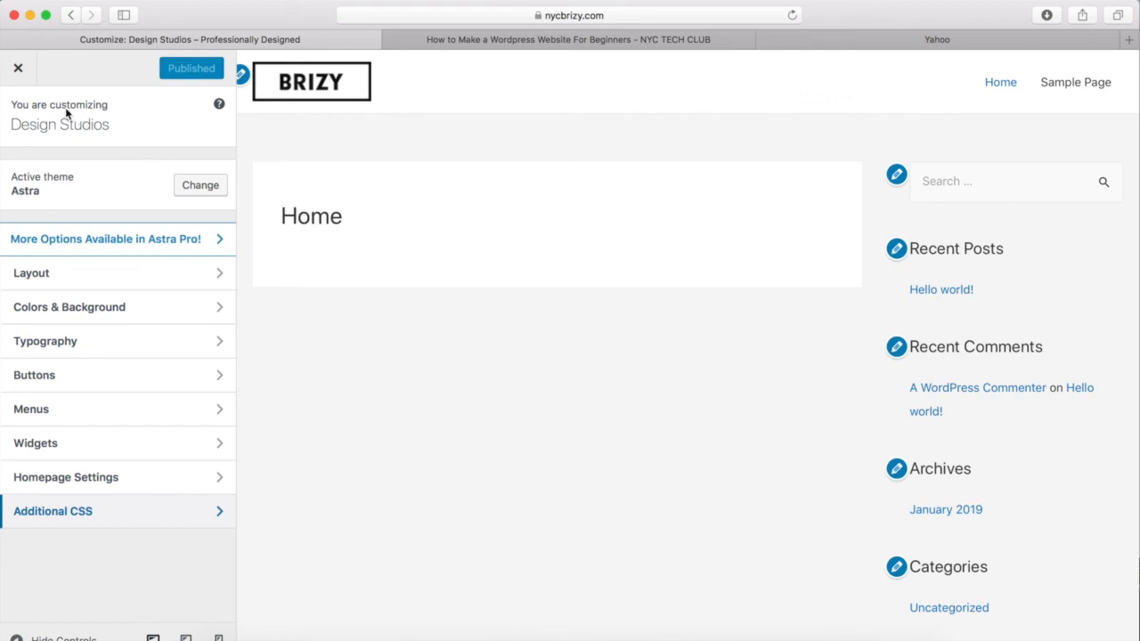
left_click(19, 72)
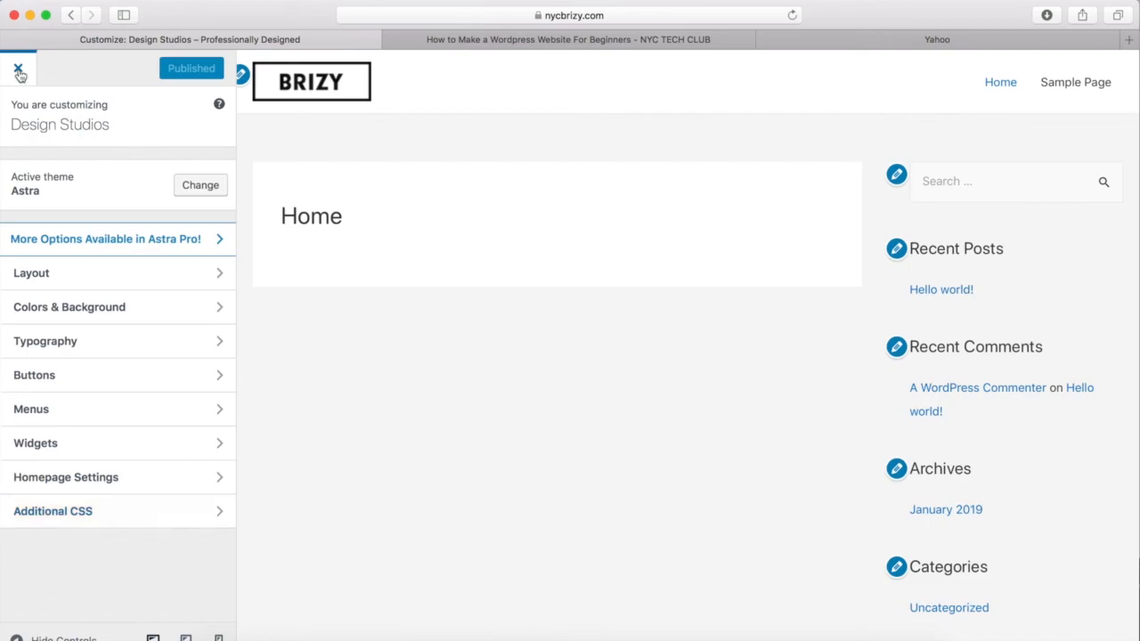